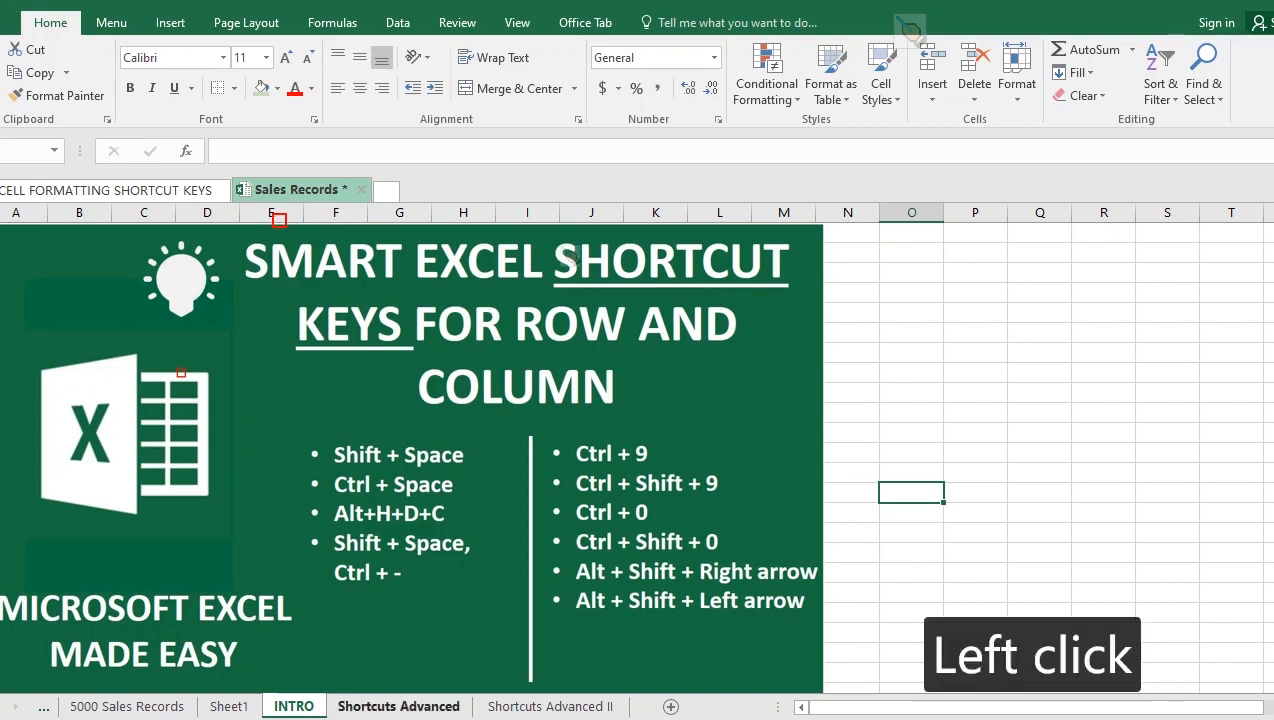
Go to the Shortcuts Advanced sheet holding the sales records table.
left_click(398, 706)
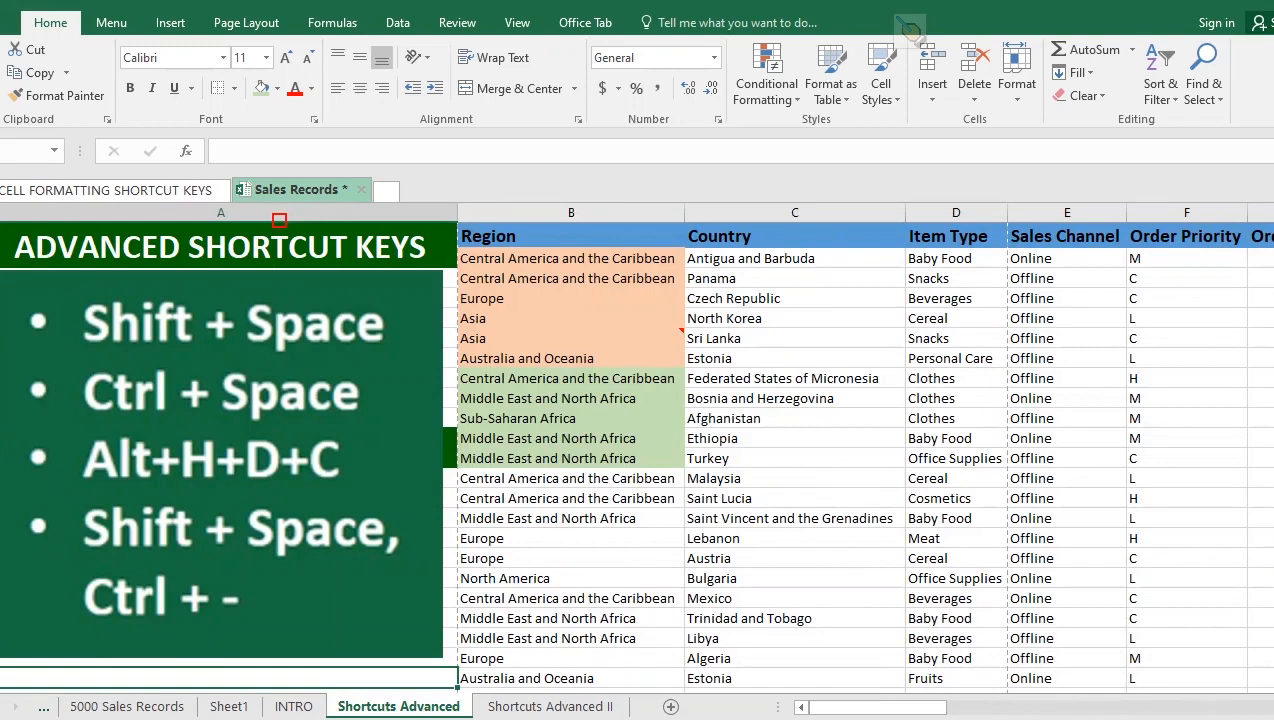
left_click(795, 498)
key("shift+space")
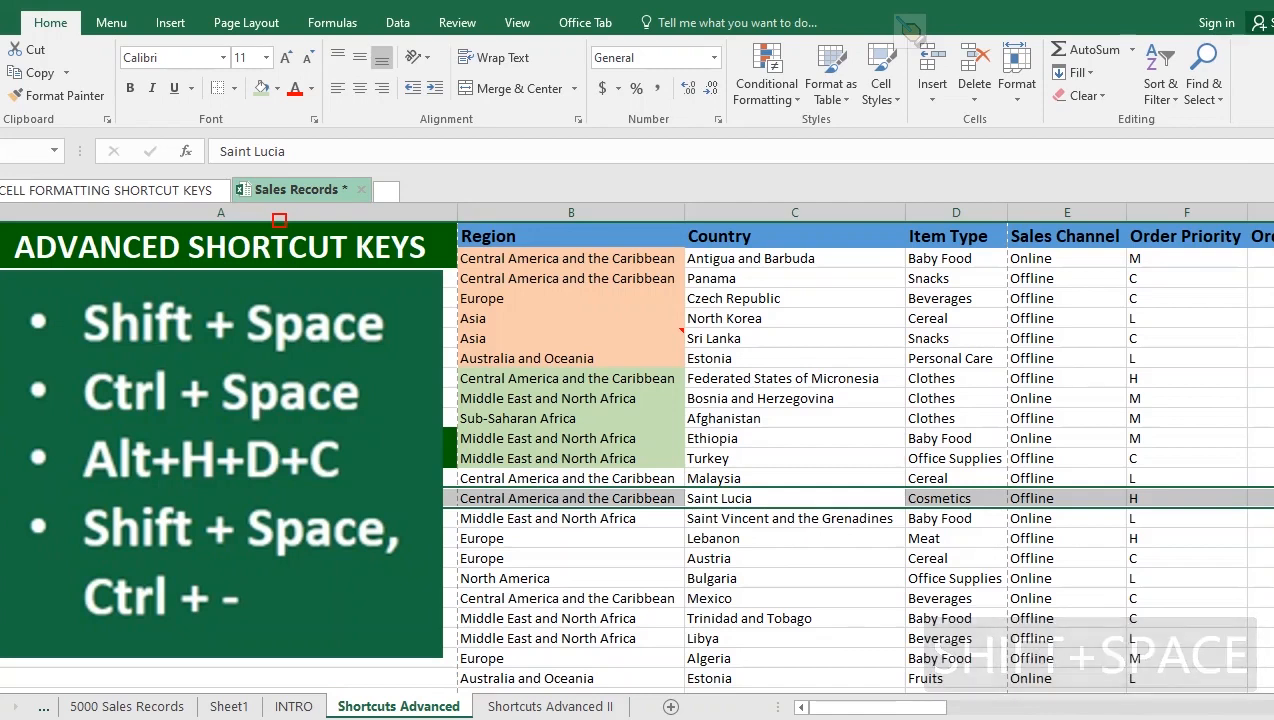
left_click(795, 578)
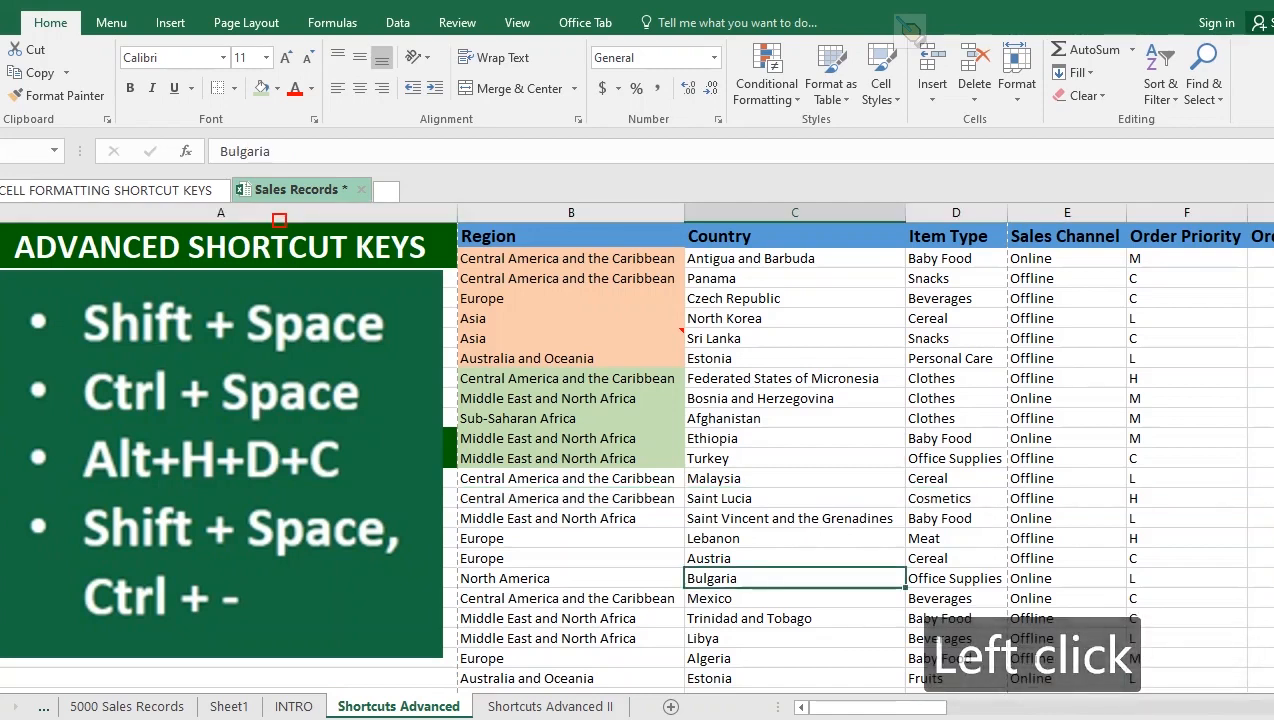
key("shift")
key("shift+space")
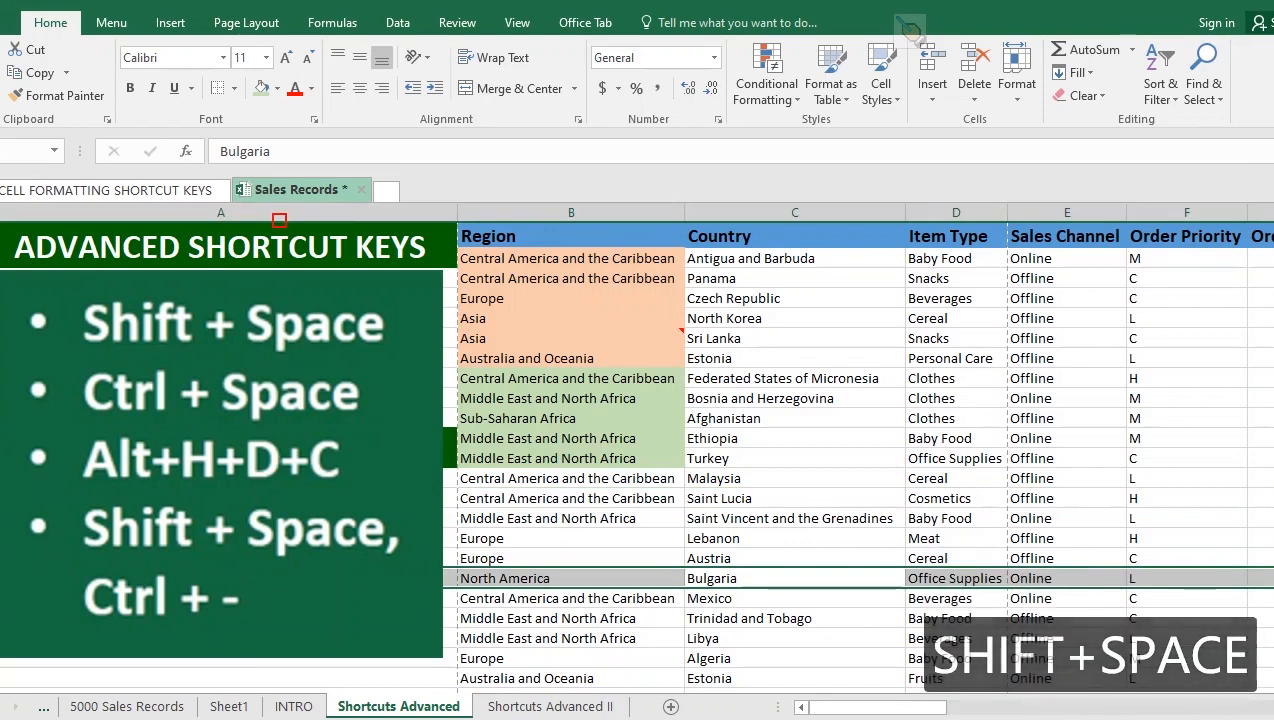
left_click(795, 478)
left_click_drag(795, 478, 795, 578)
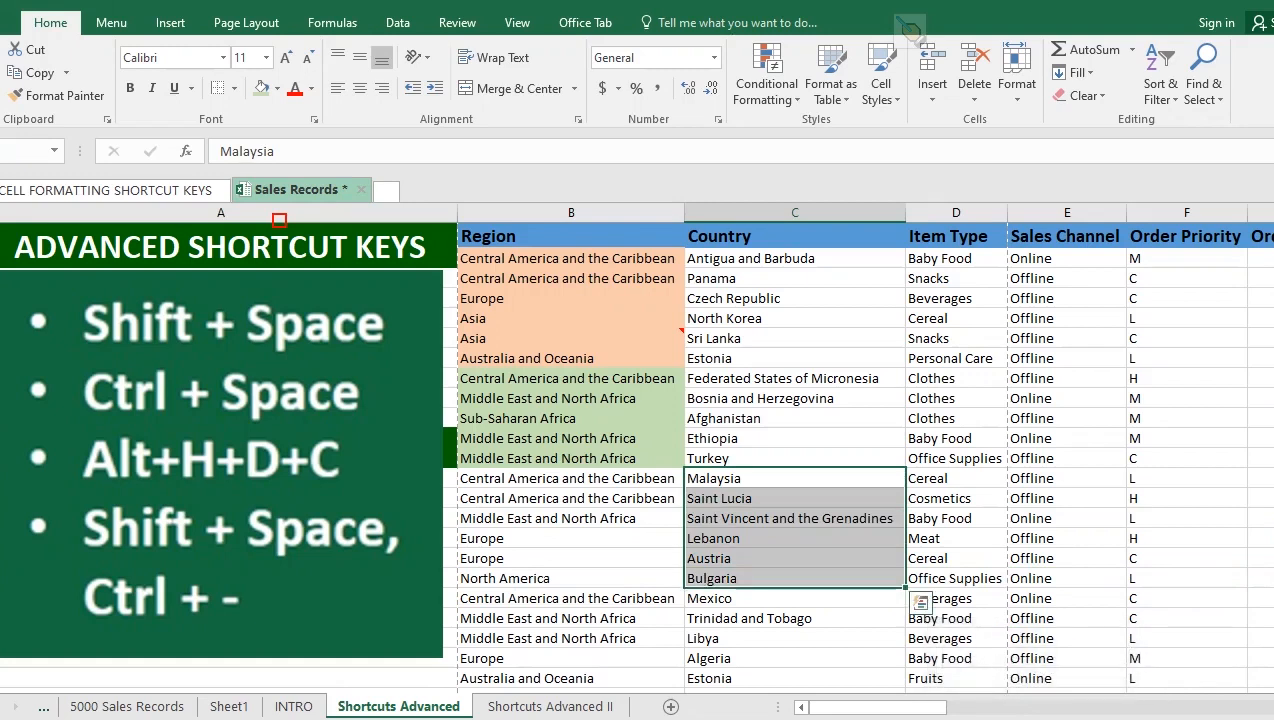
key("shift+space")
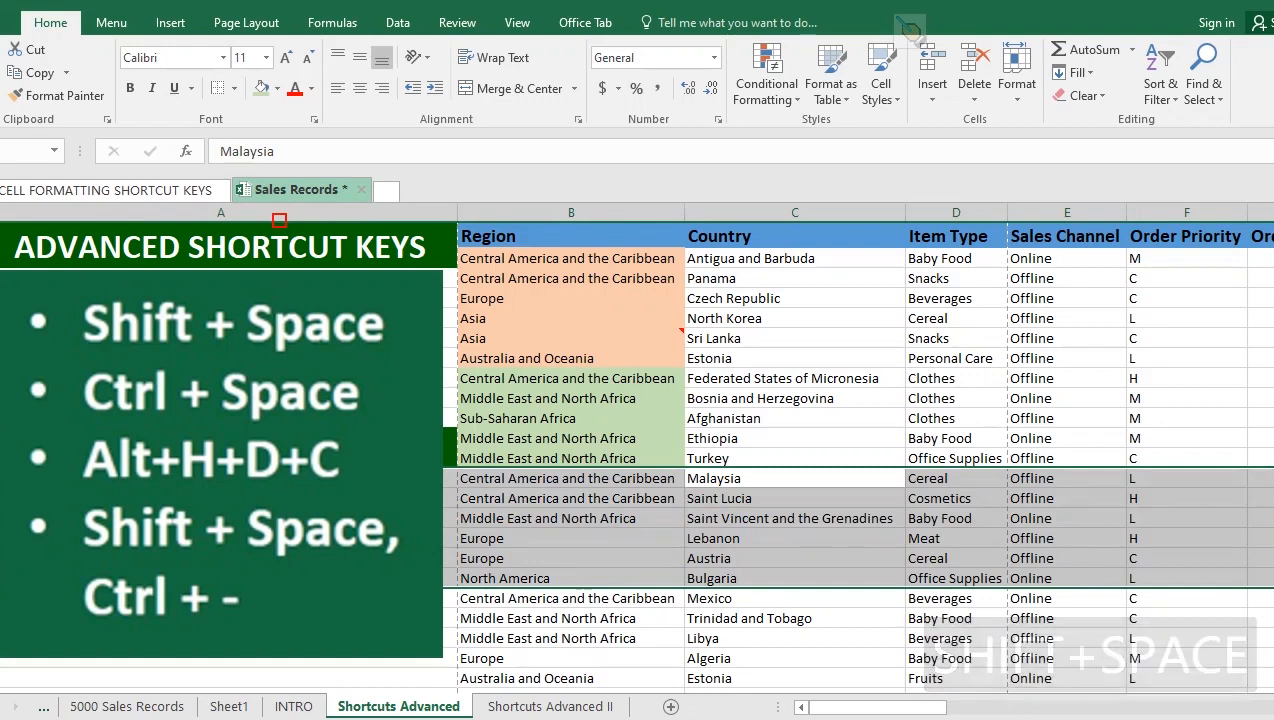
key("shift+space")
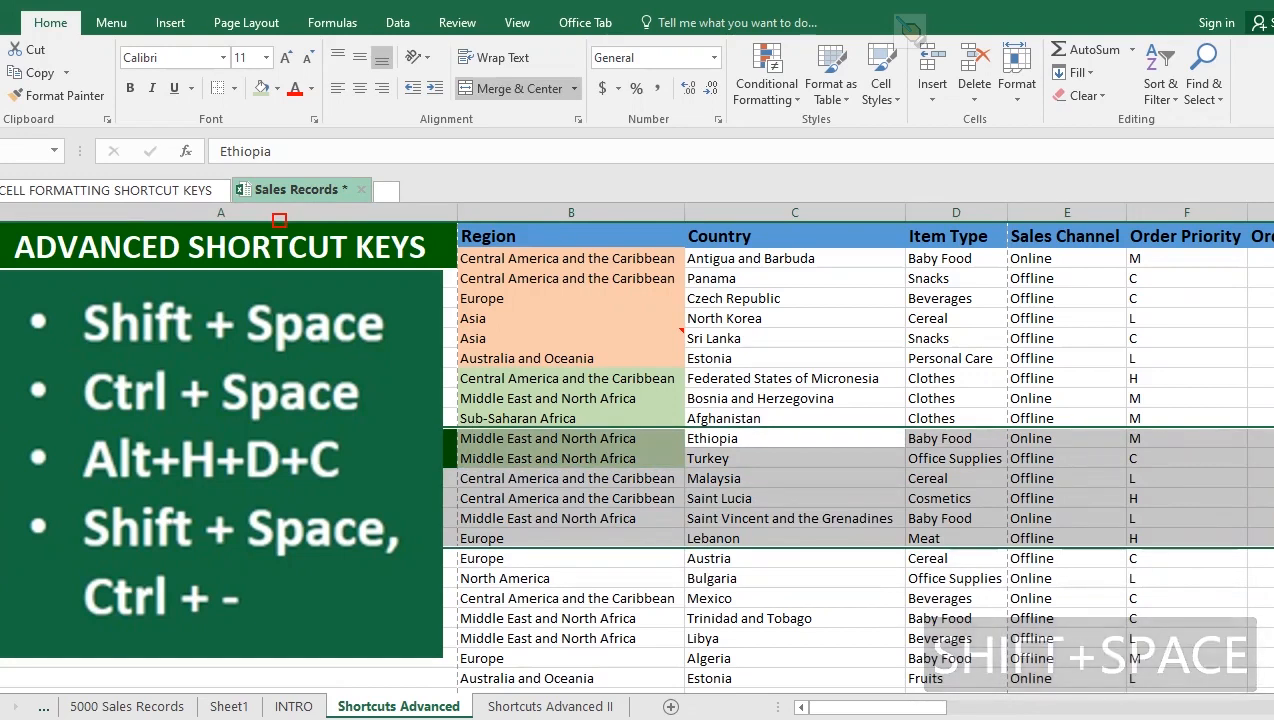
left_click_drag(870, 707, 1200, 707)
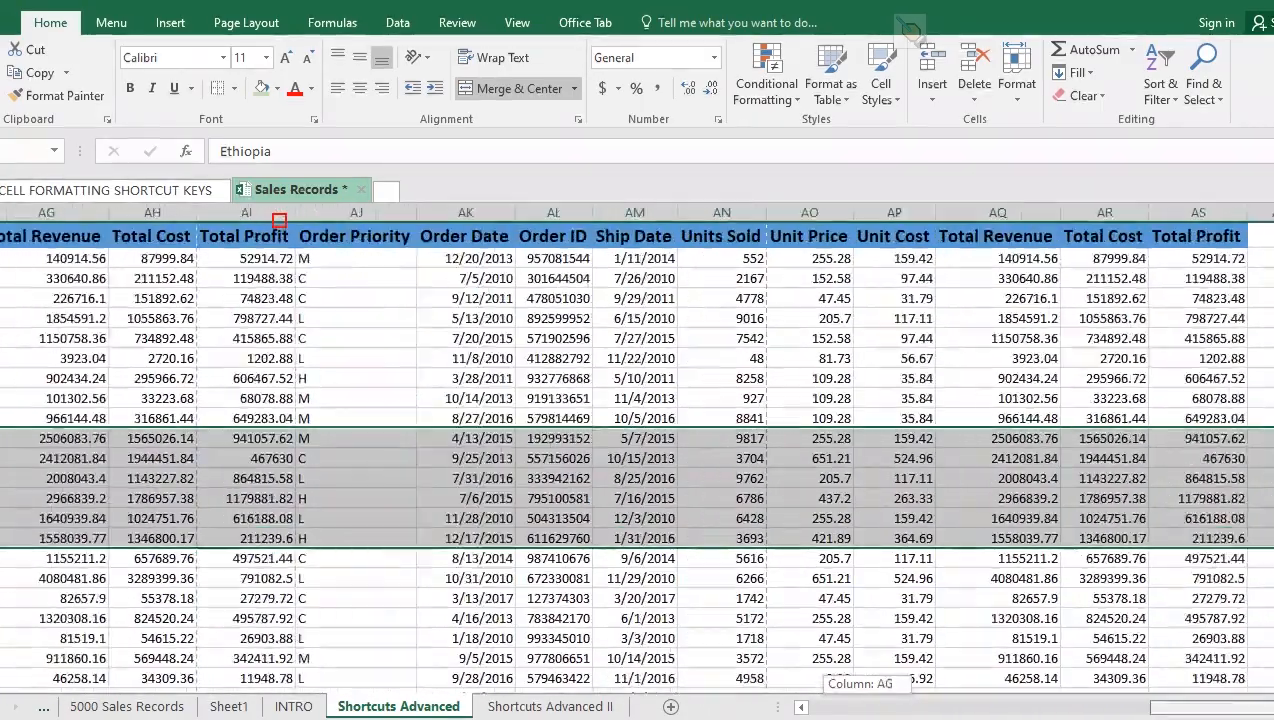
left_click(1271, 707)
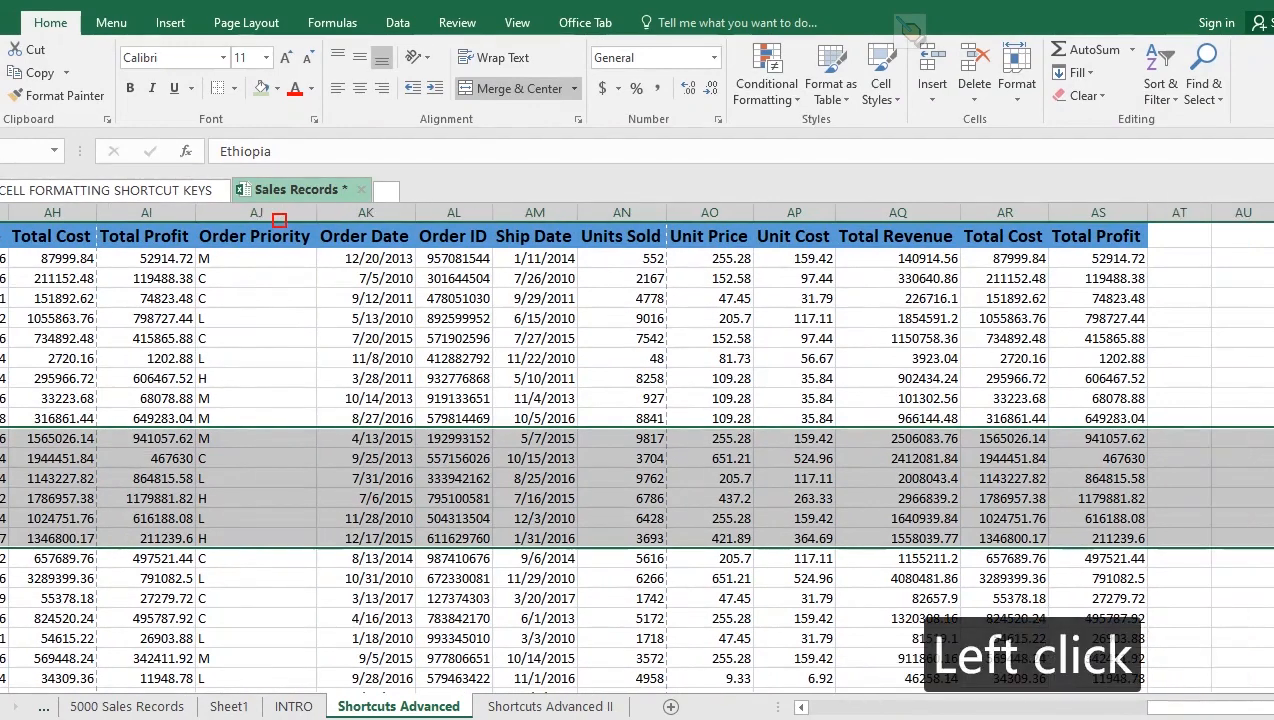
left_click(1271, 707)
left_click(1271, 707)
left_click(1271, 707)
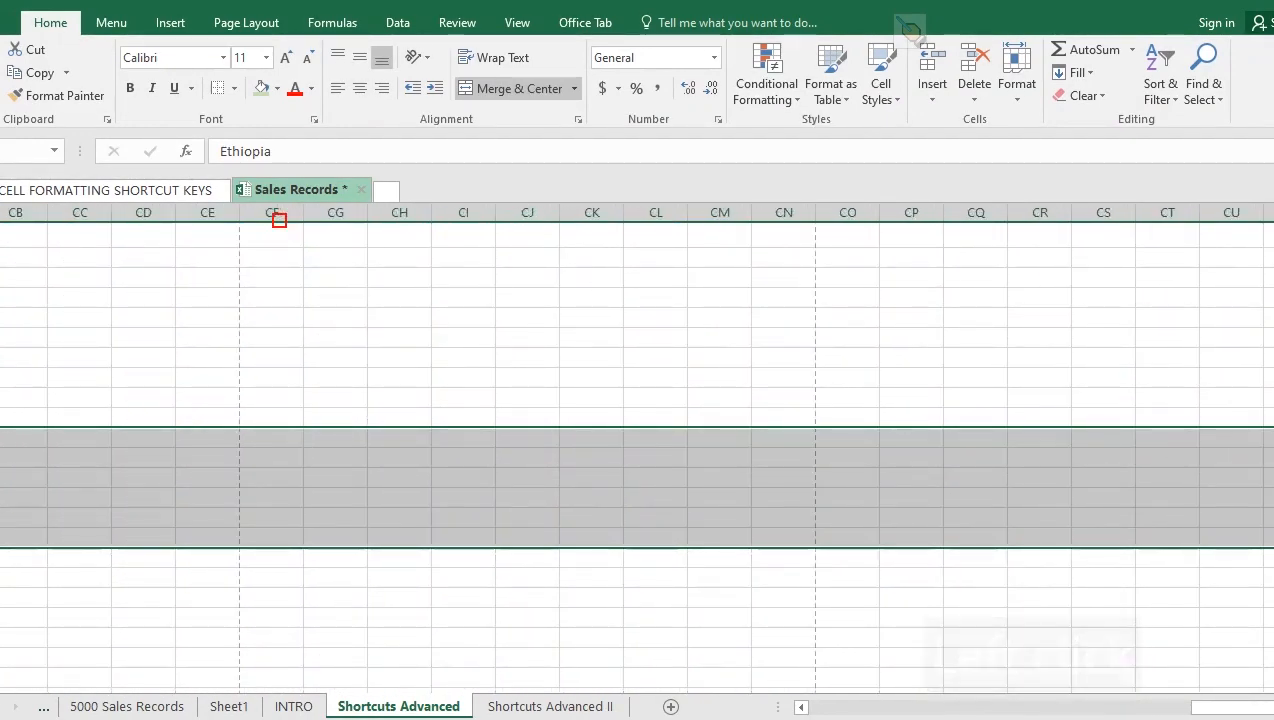
left_click_drag(1240, 707, 855, 707)
left_click(571, 538)
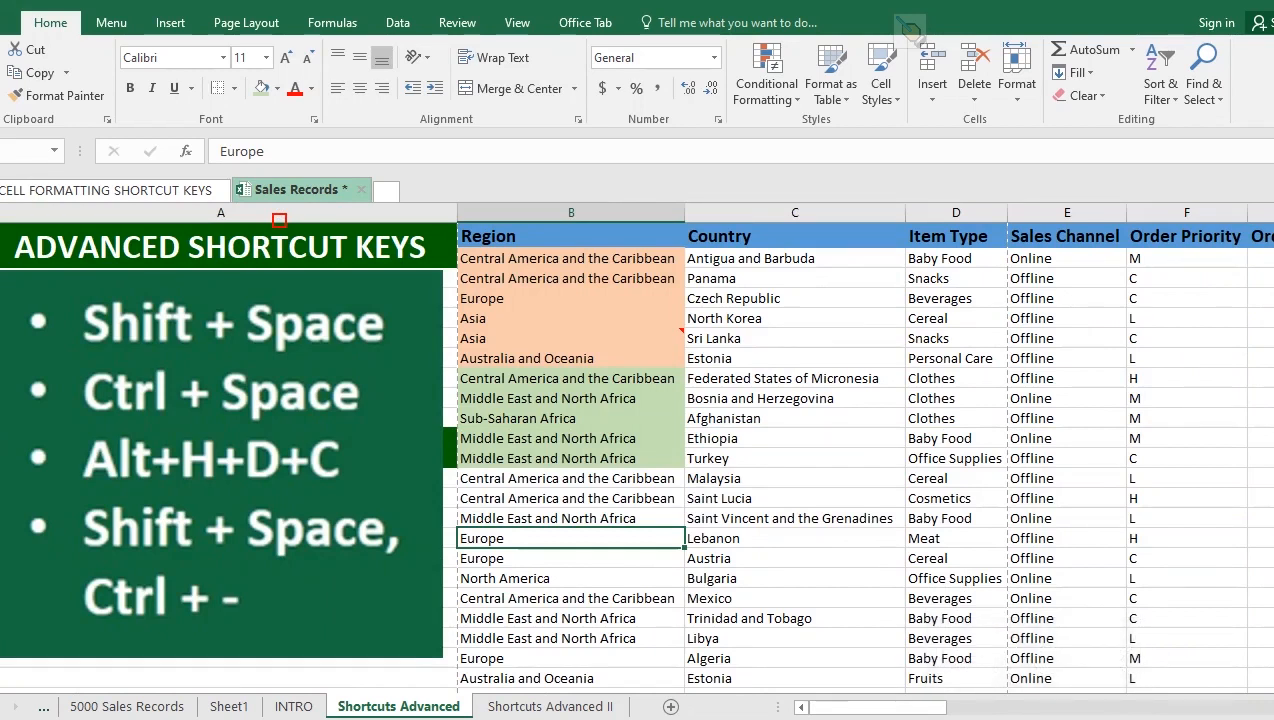
key("ctrl")
key("ctrl+space")
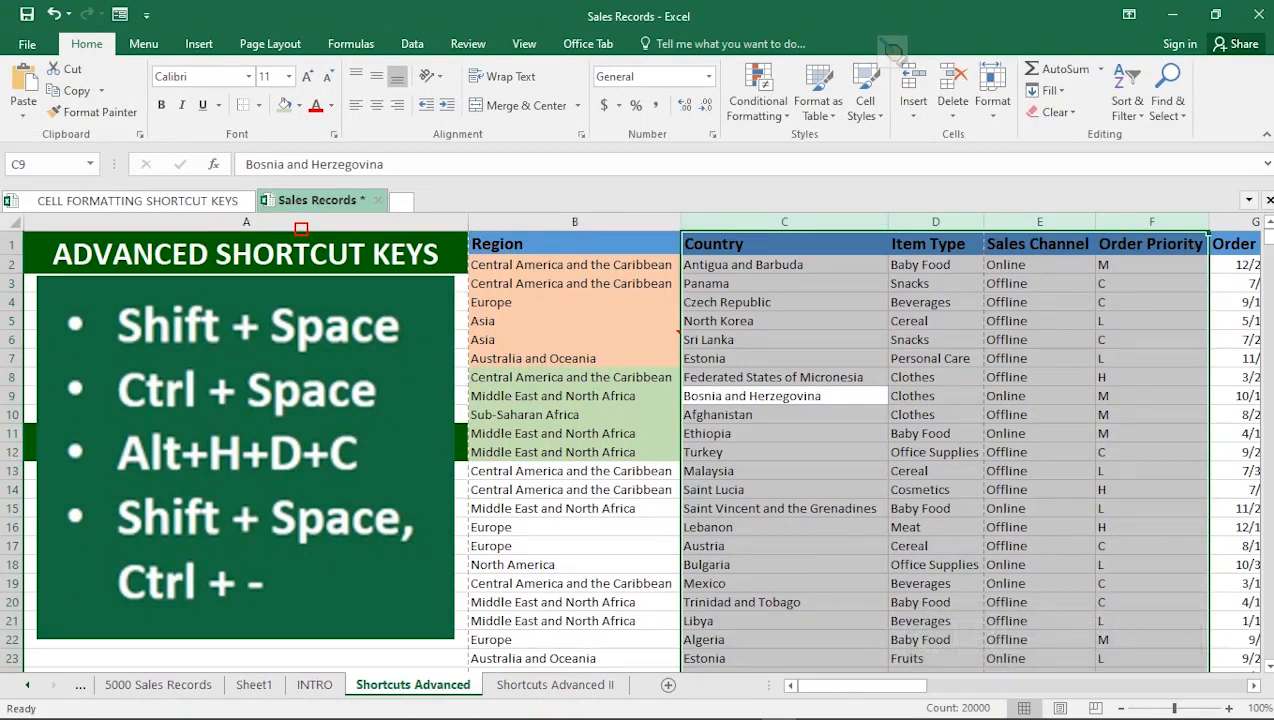
left_click(784, 471)
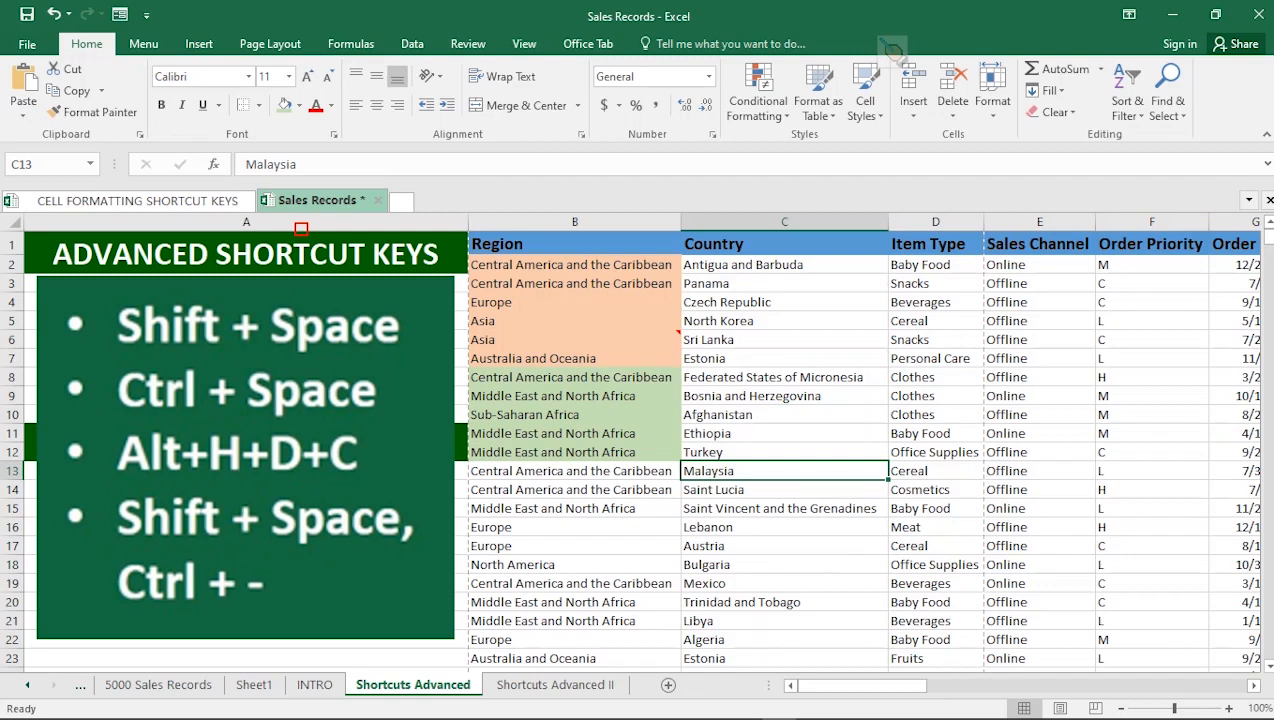
key("alt")
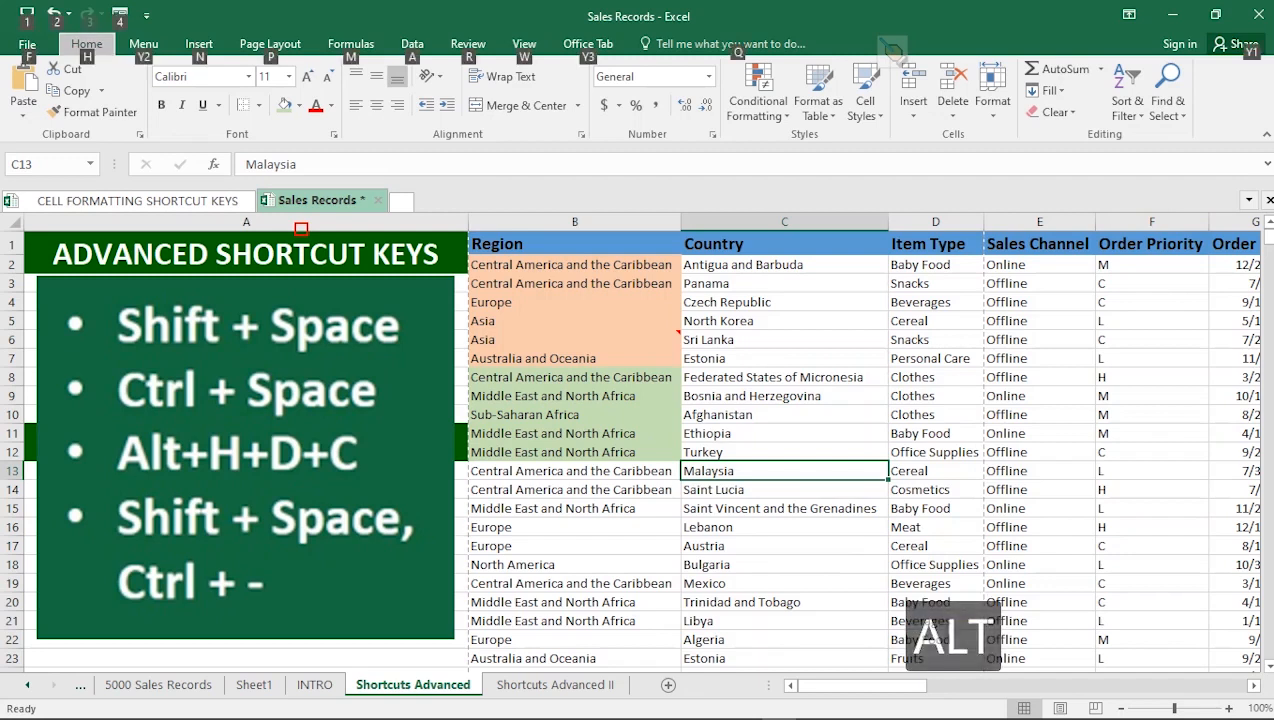
key("h")
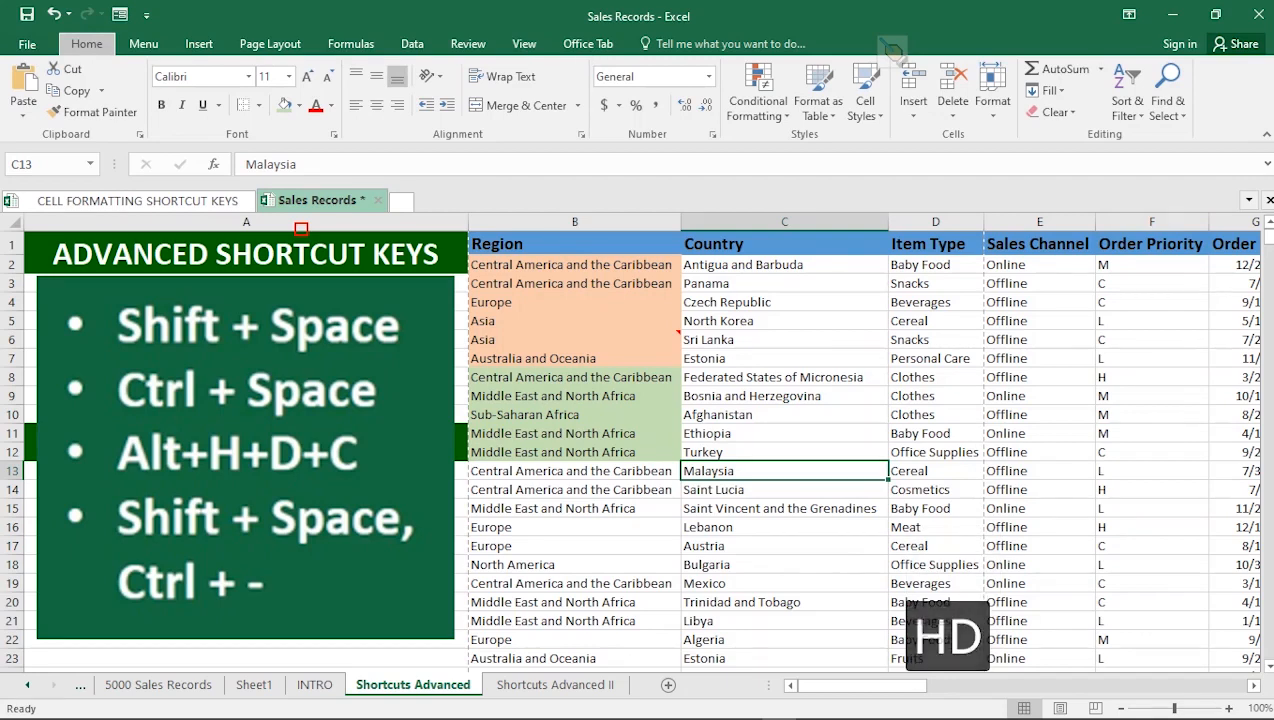
key("d")
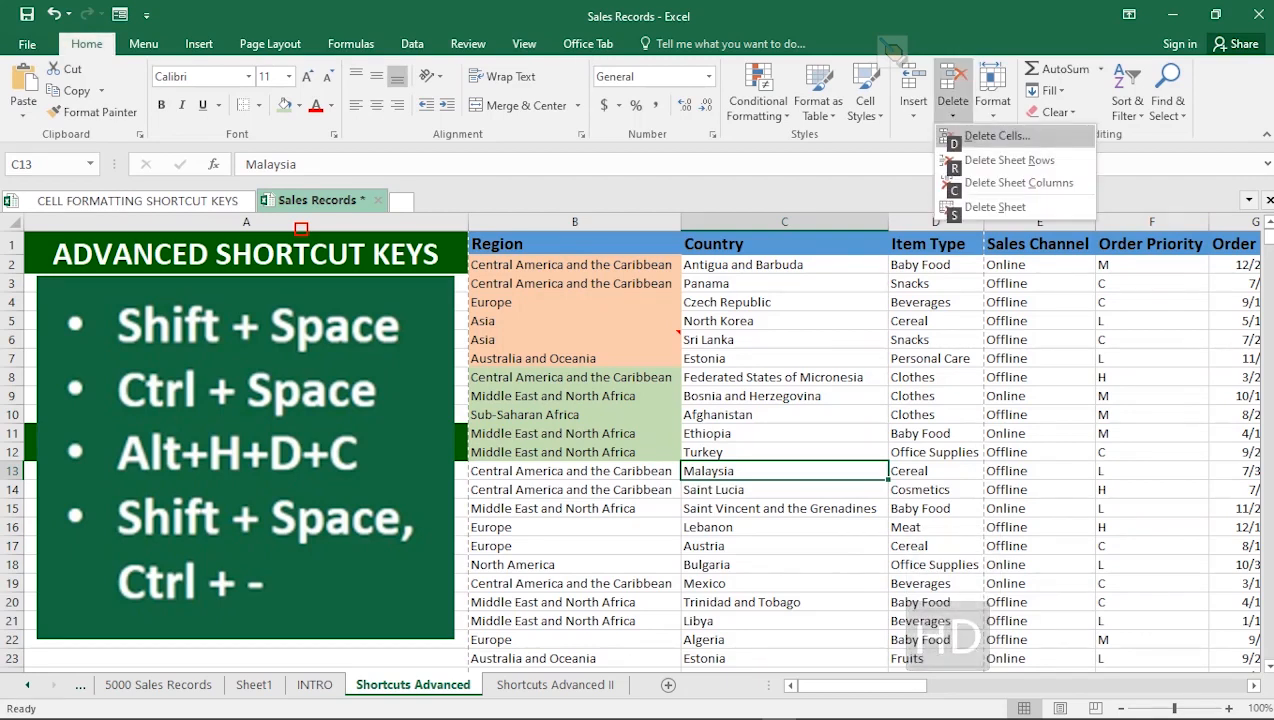
key("c")
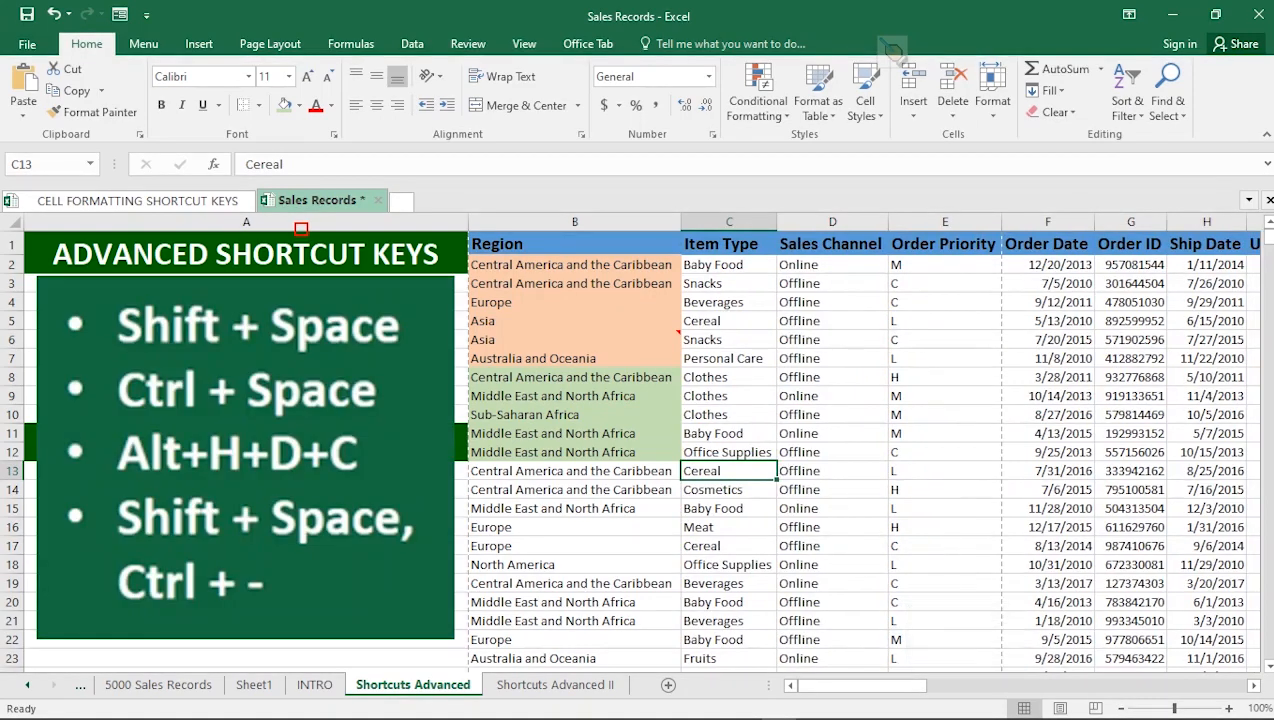
key("ctrl+z")
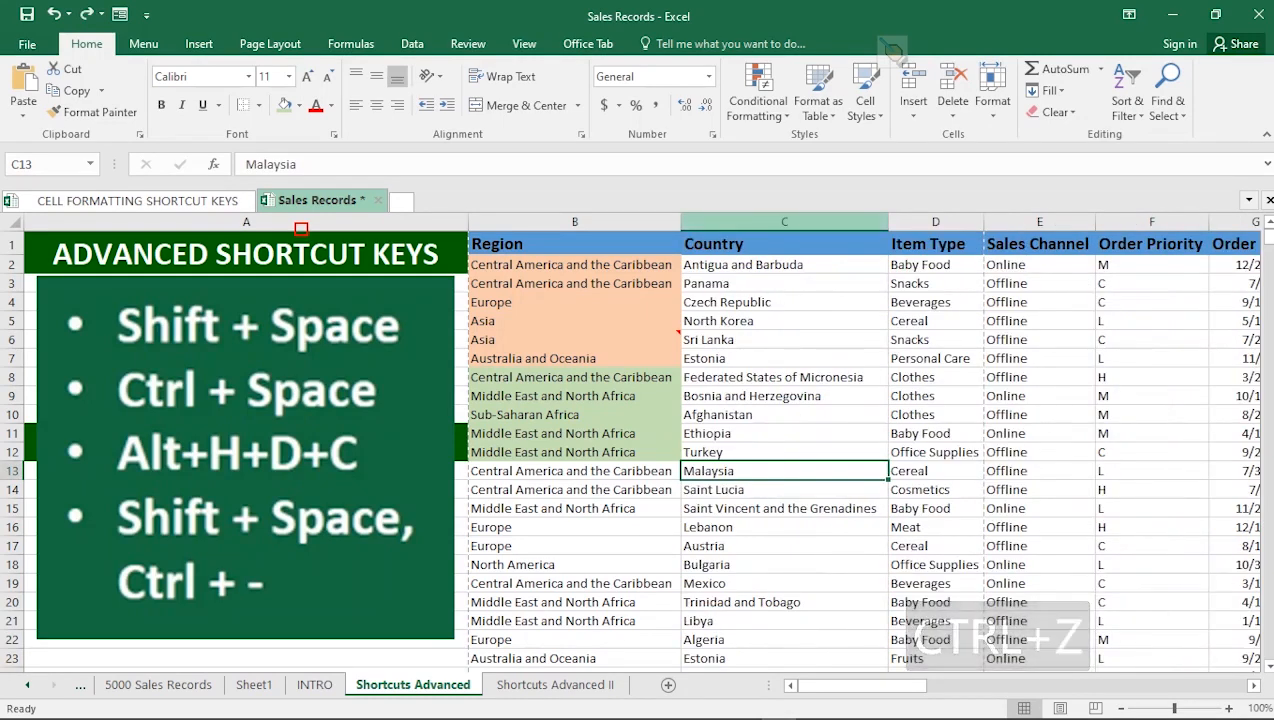
left_click(784, 222)
left_click(784, 509)
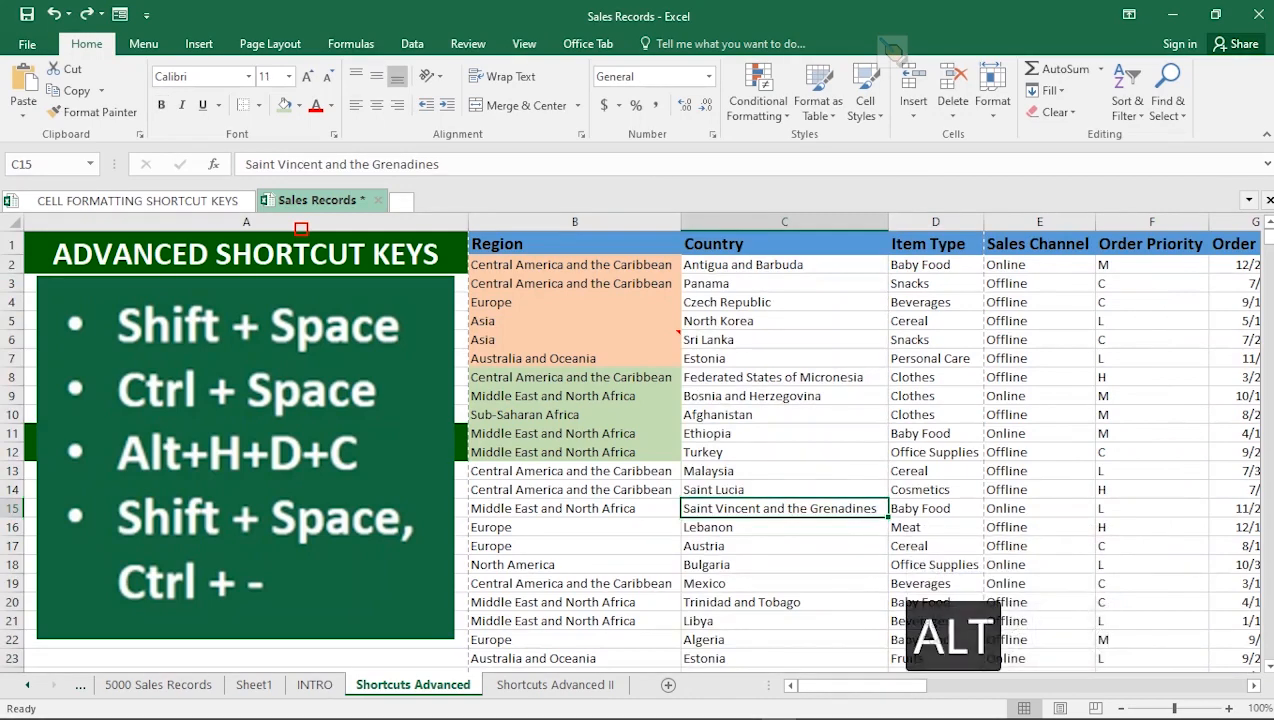
key("h")
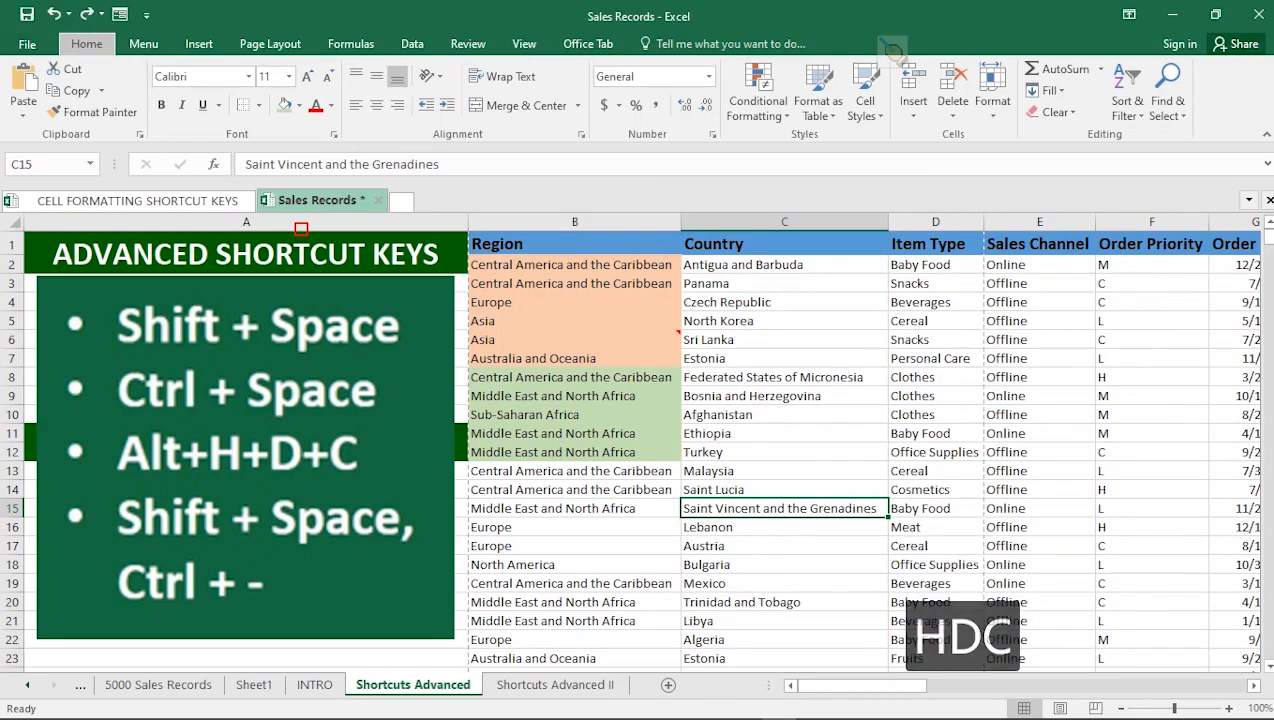
key("d")
key("c")
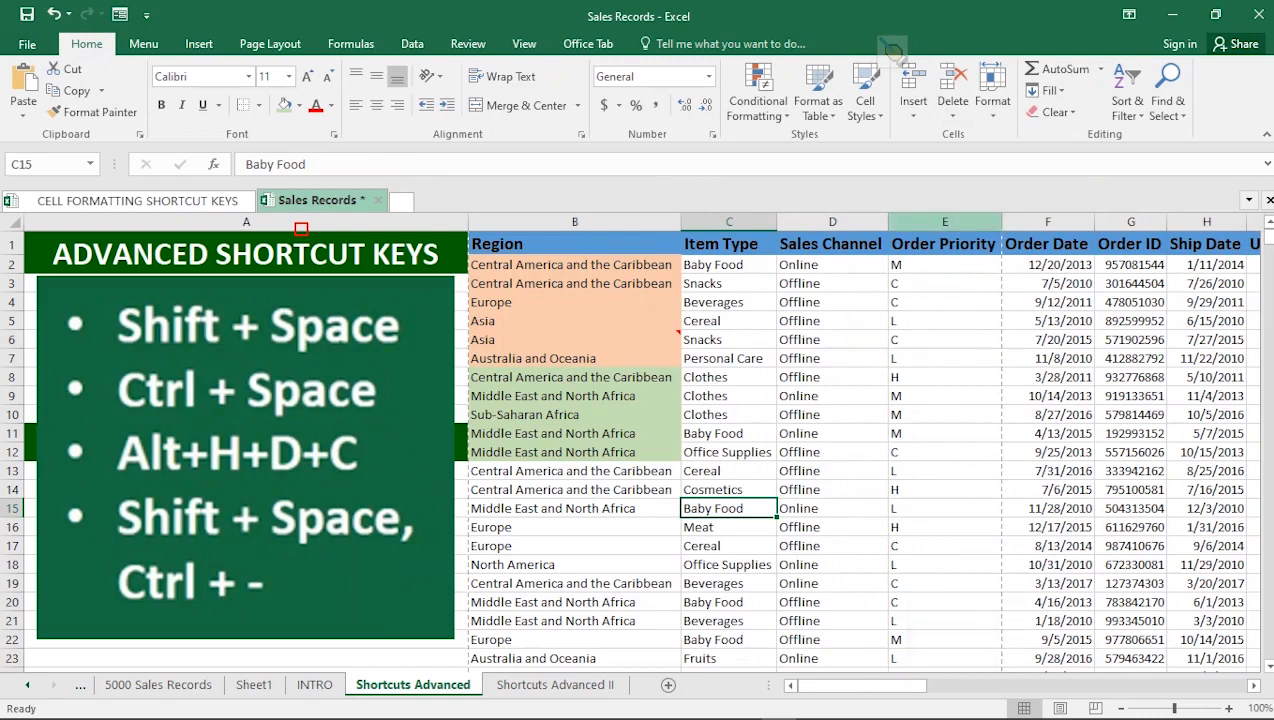
left_click(945, 221)
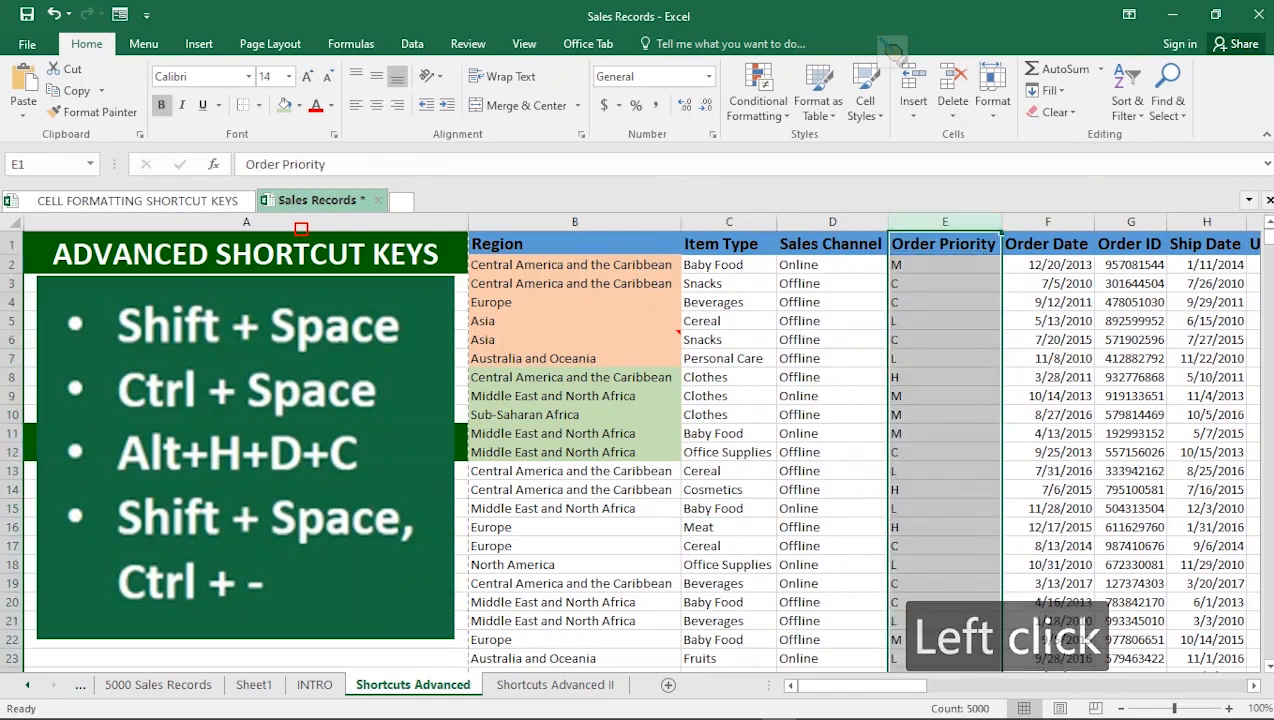
left_click(945, 509)
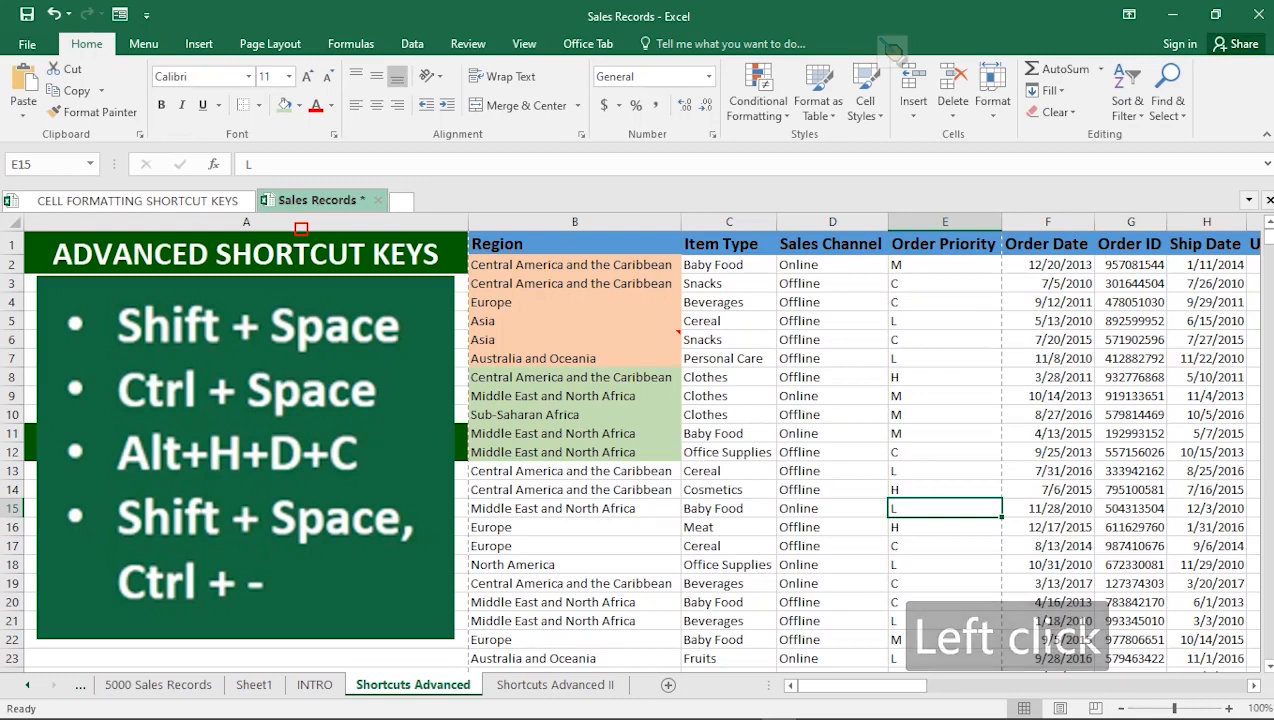
key("alt")
key("h")
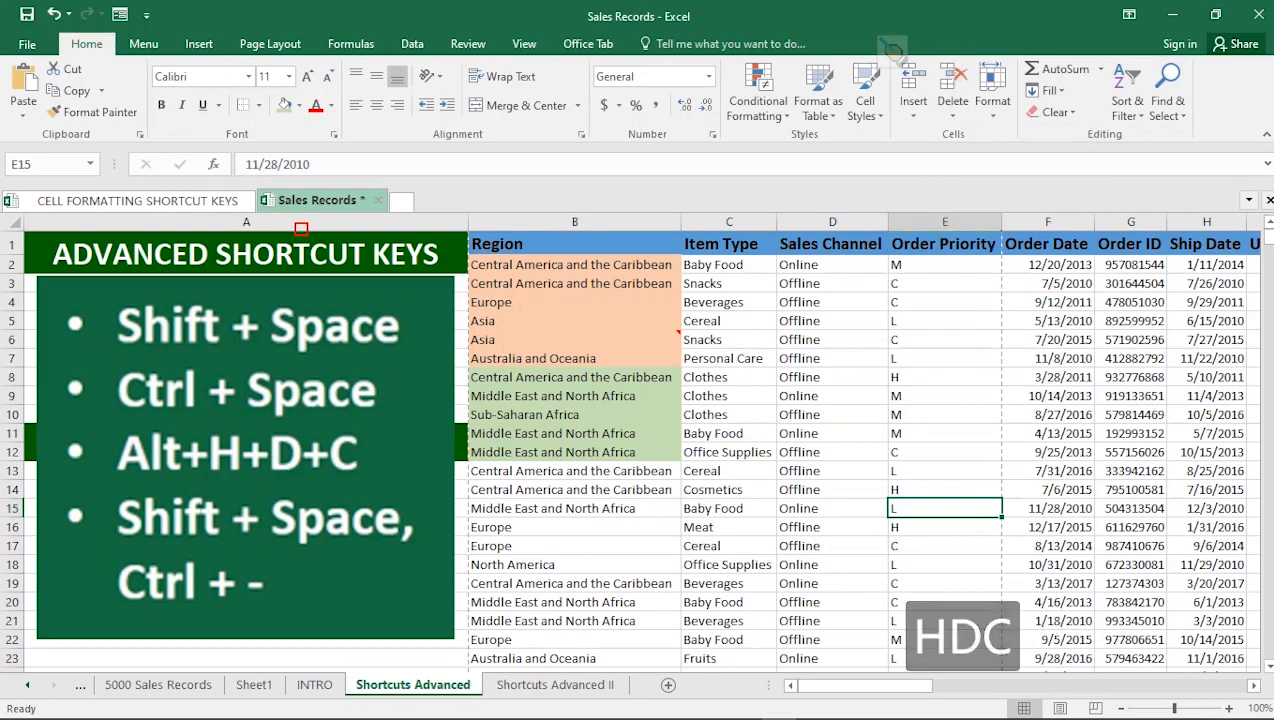
key("ctrl+z")
key("ctrl+z")
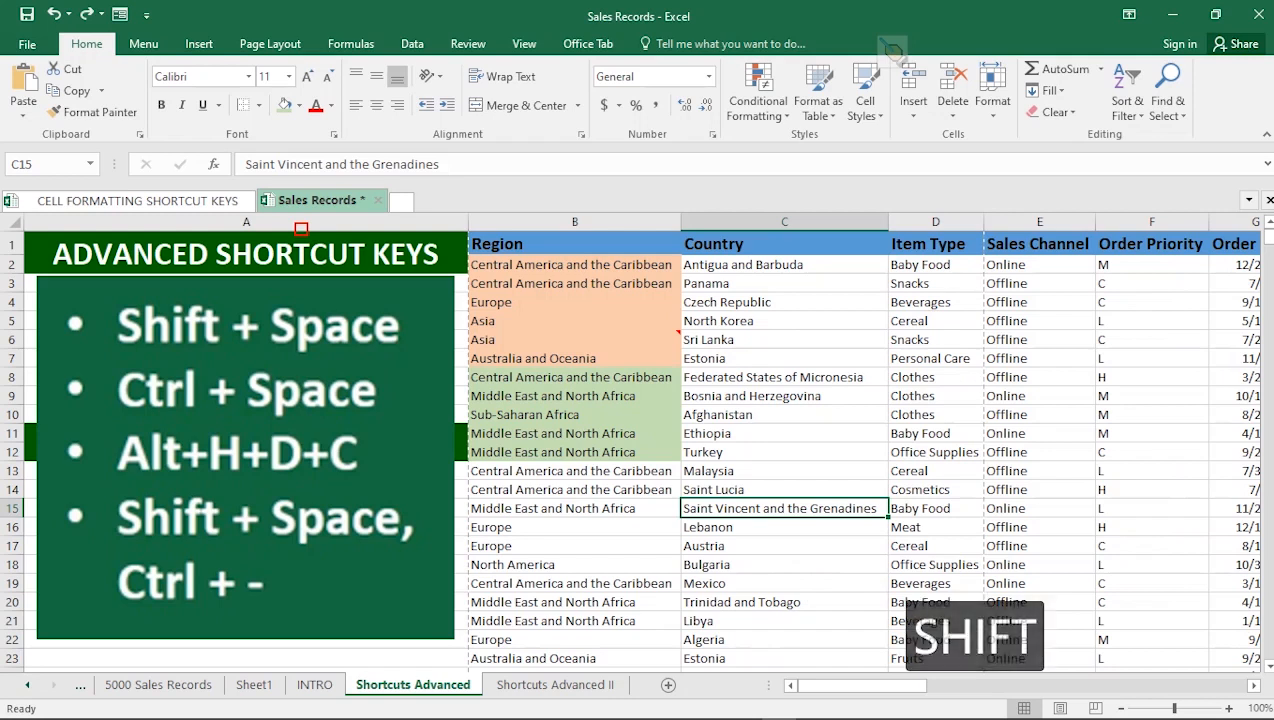
Delete row 15, Saint Vincent and the Grenadines, with Ctrl+-, then undo to restore it.
key("shift+space")
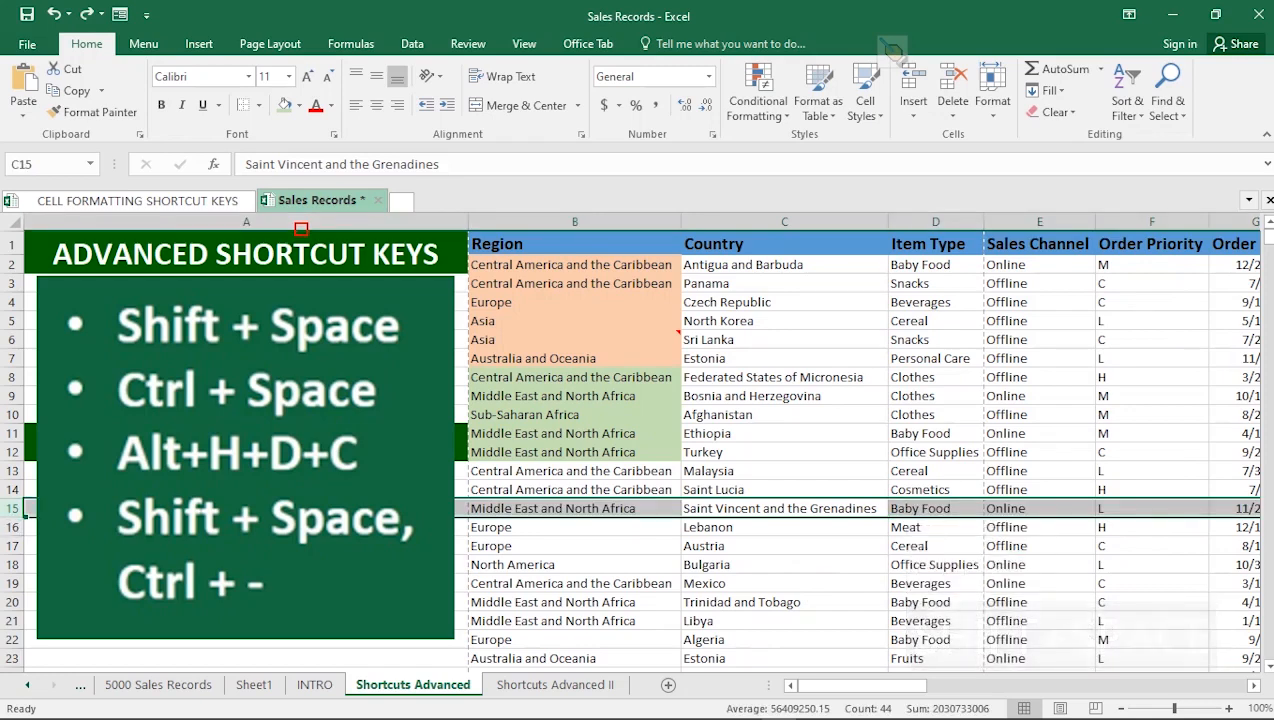
key("ctrl+minus")
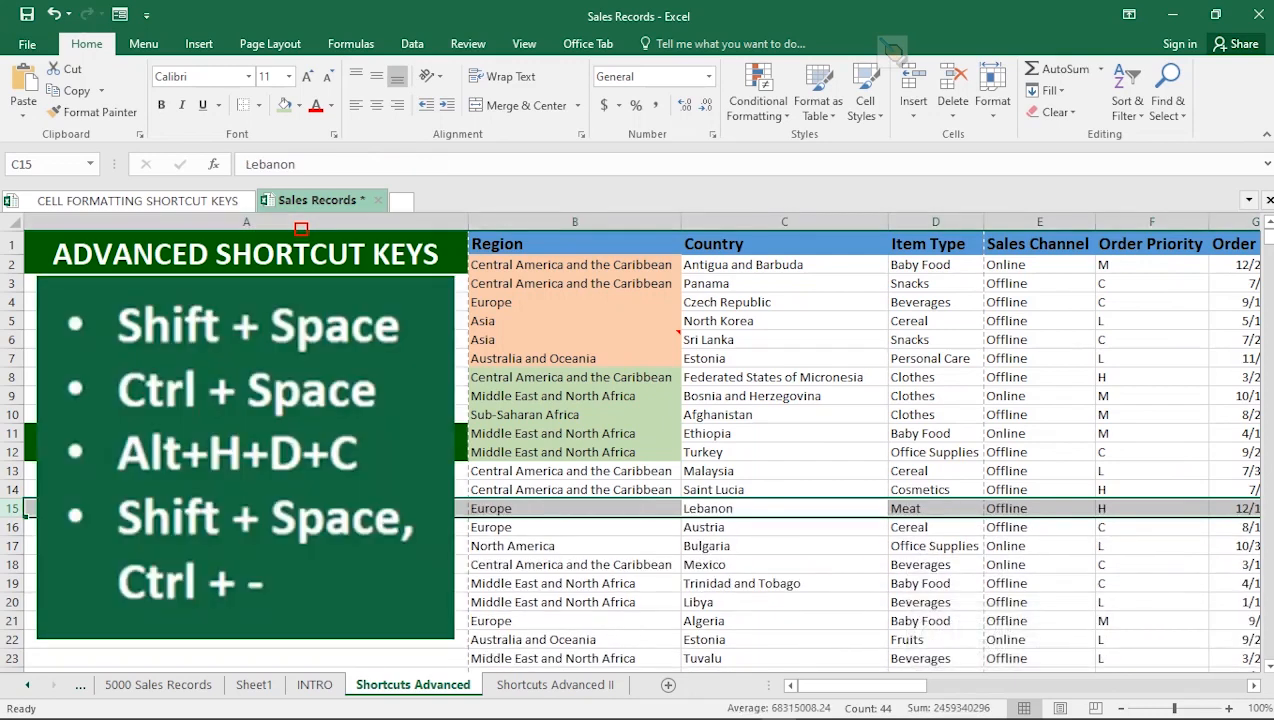
key("ctrl+z")
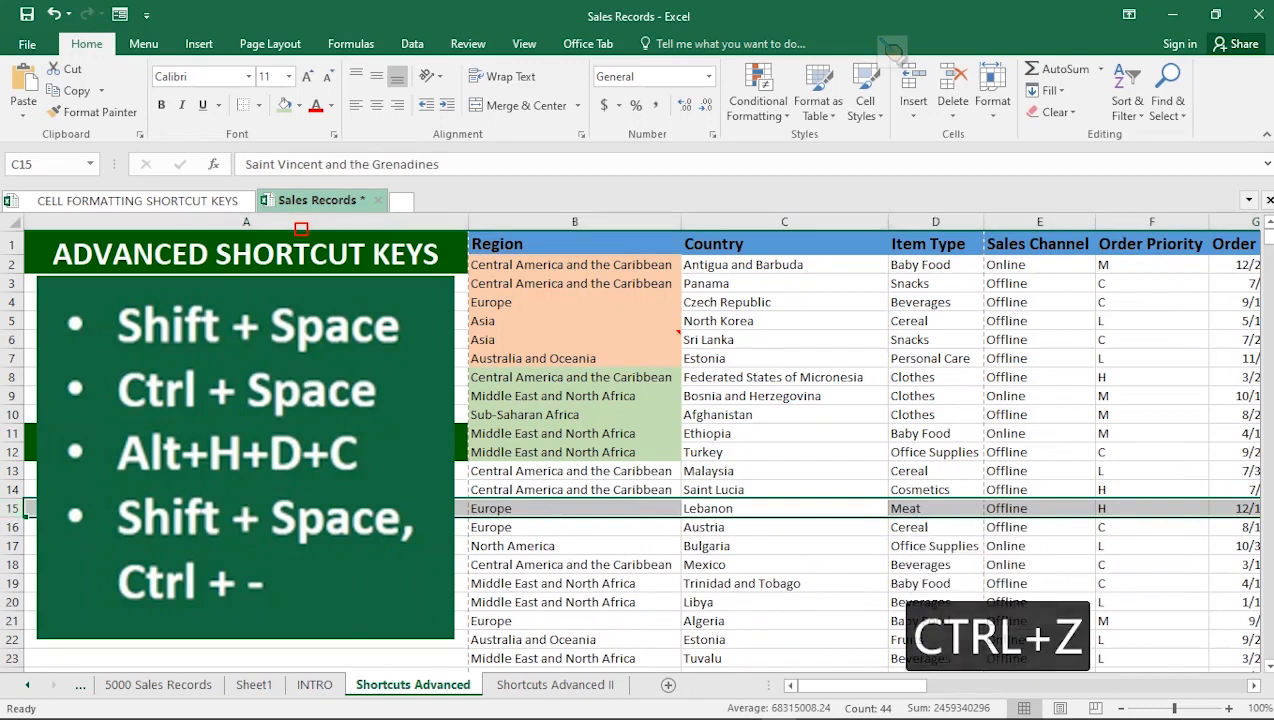
Delete the title and header rows at the top of the table, then undo the deletion.
left_click(575, 377)
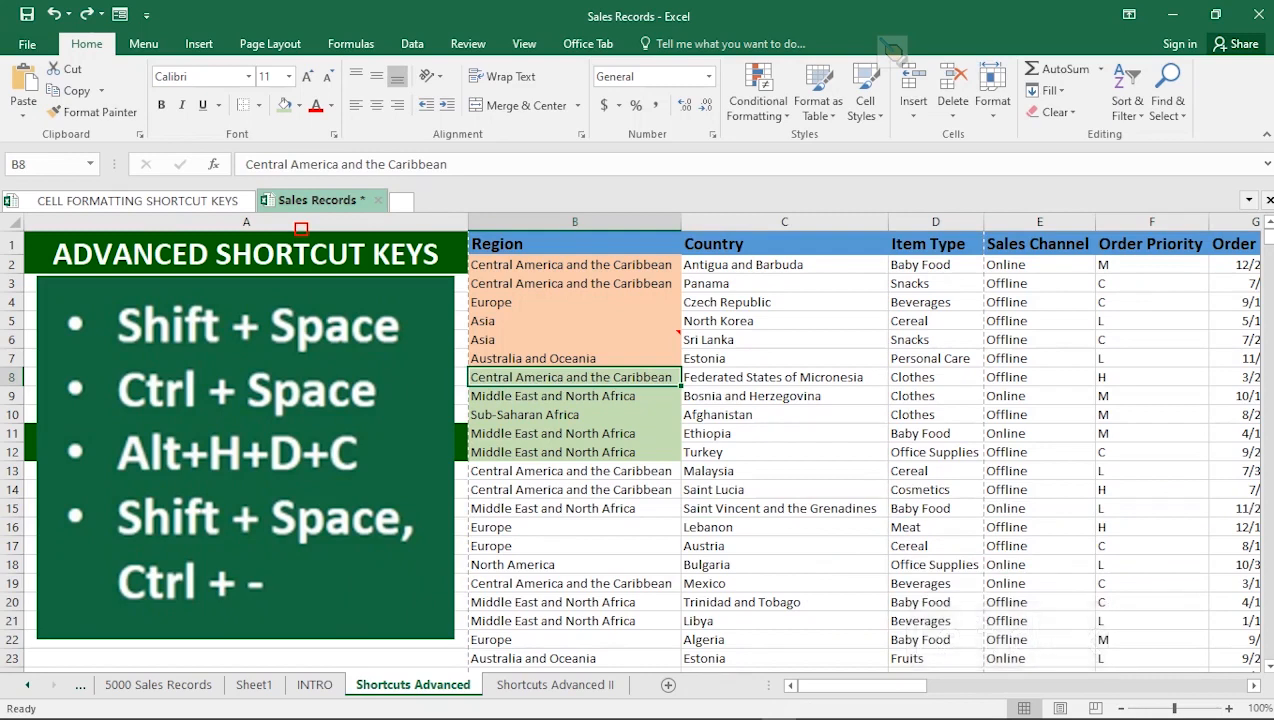
left_click(575, 244)
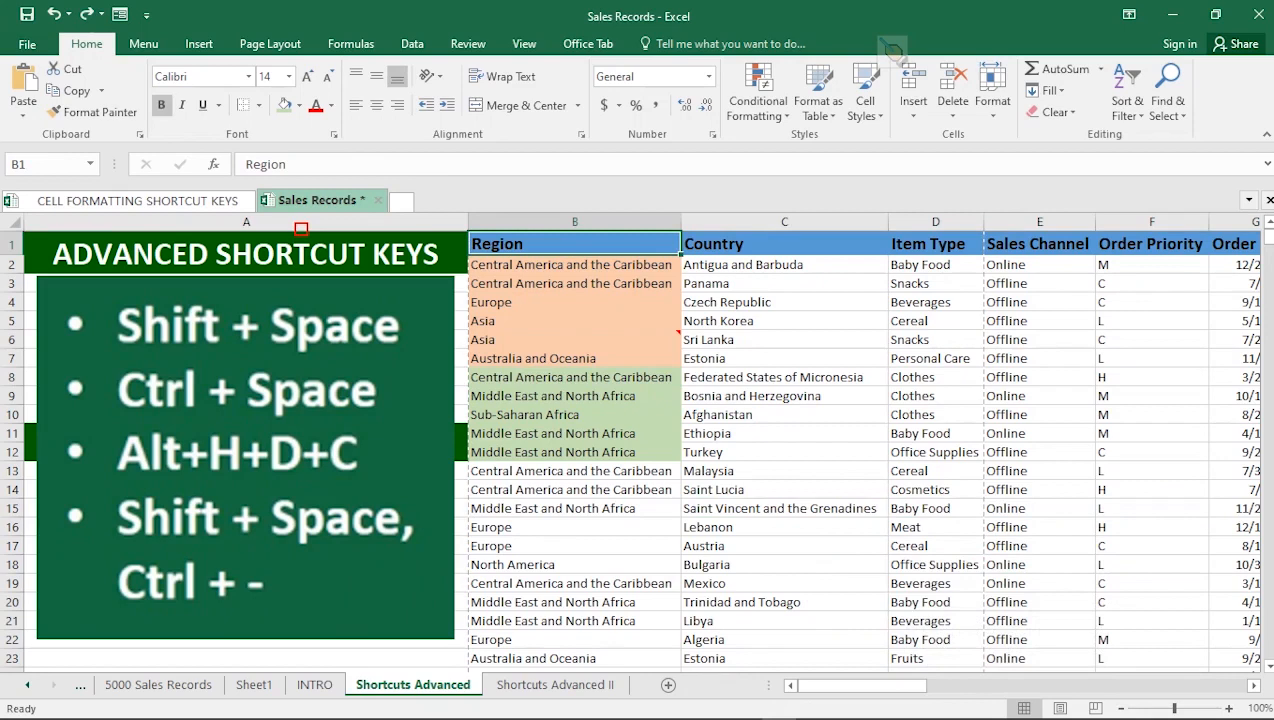
key("shift+space")
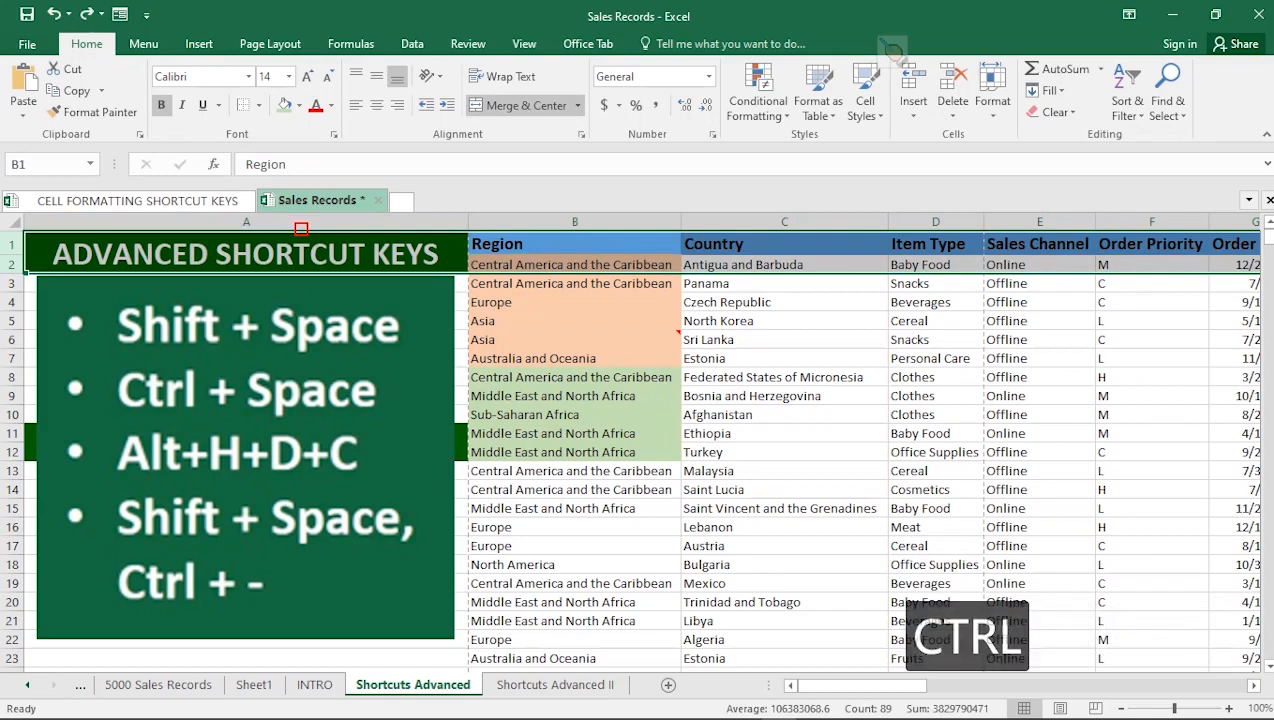
key("ctrl+minus")
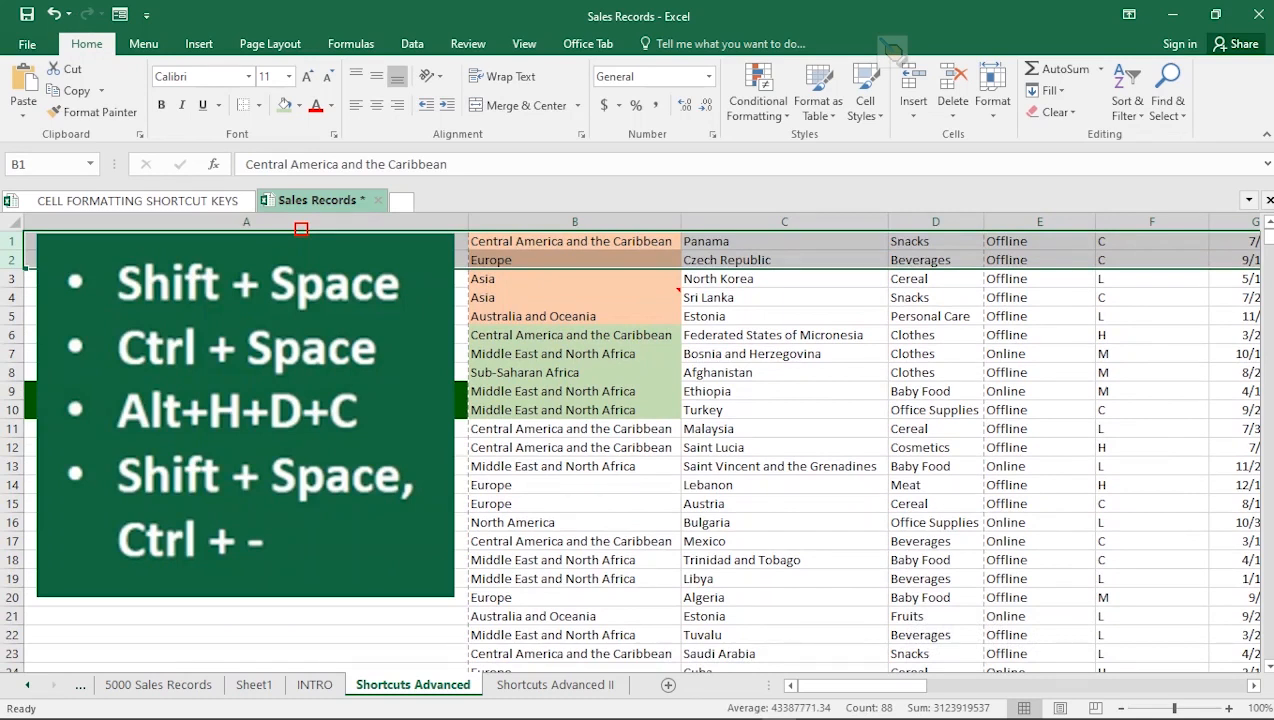
key("ctrl+z")
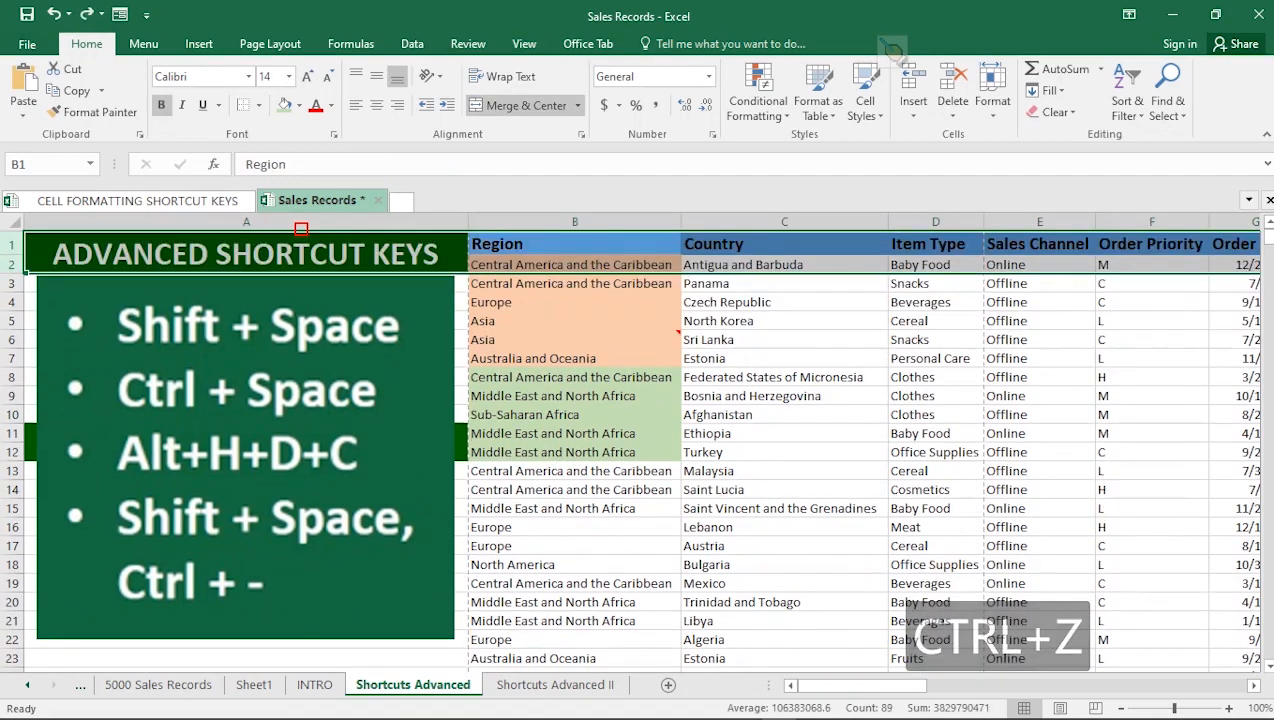
Delete rows 8–12, Federated States of Micronesia through Turkey, using Shift+Space and Ctrl+-.
left_click(575, 527)
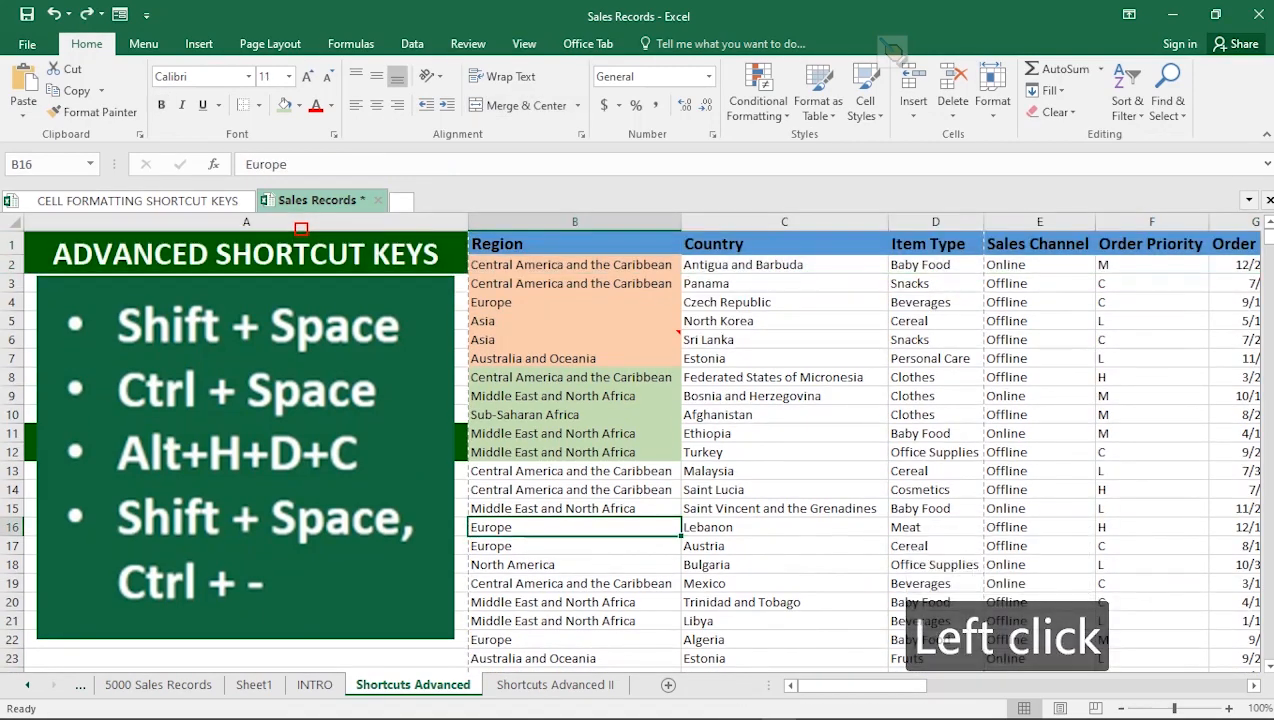
left_click_drag(575, 377, 575, 452)
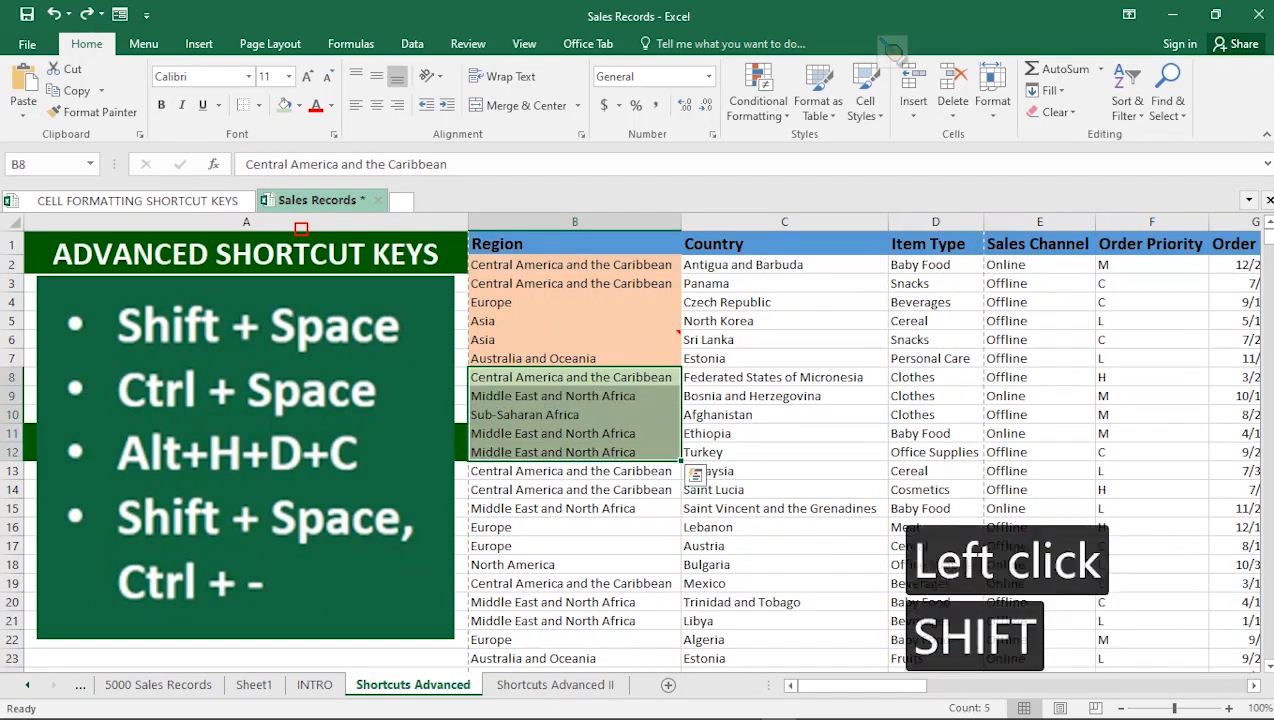
key("shift+space")
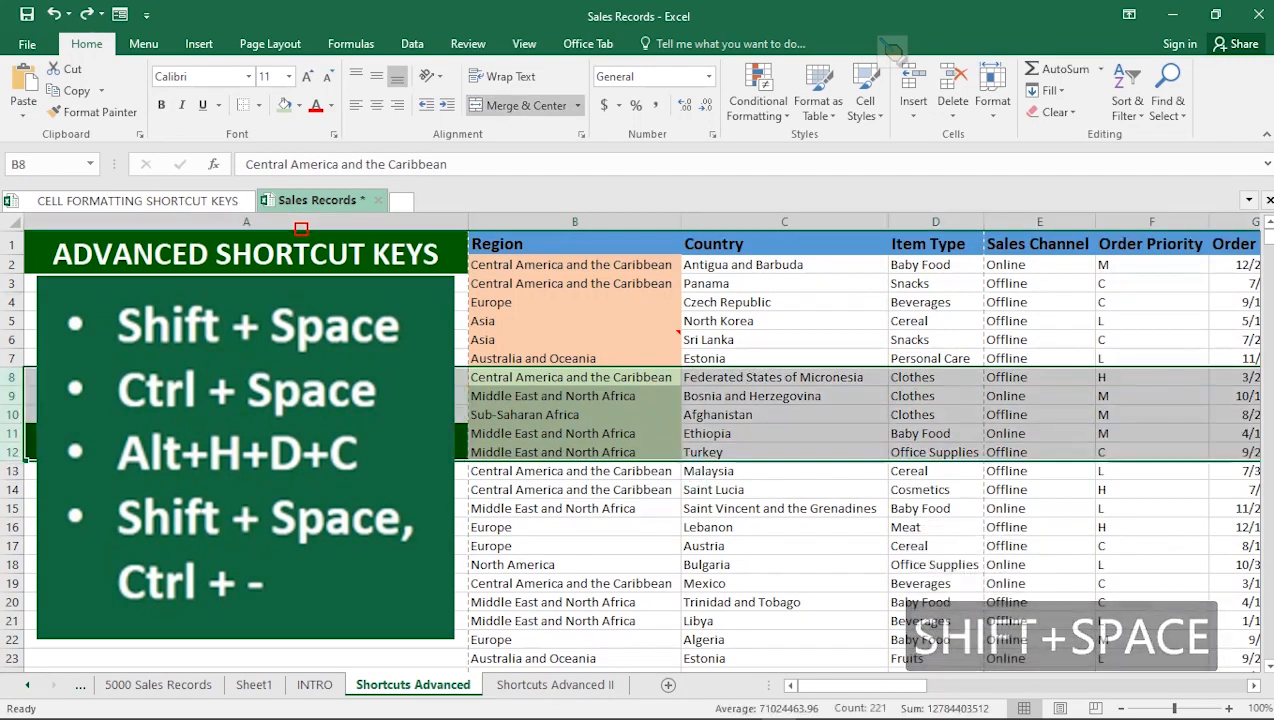
key("ctrl")
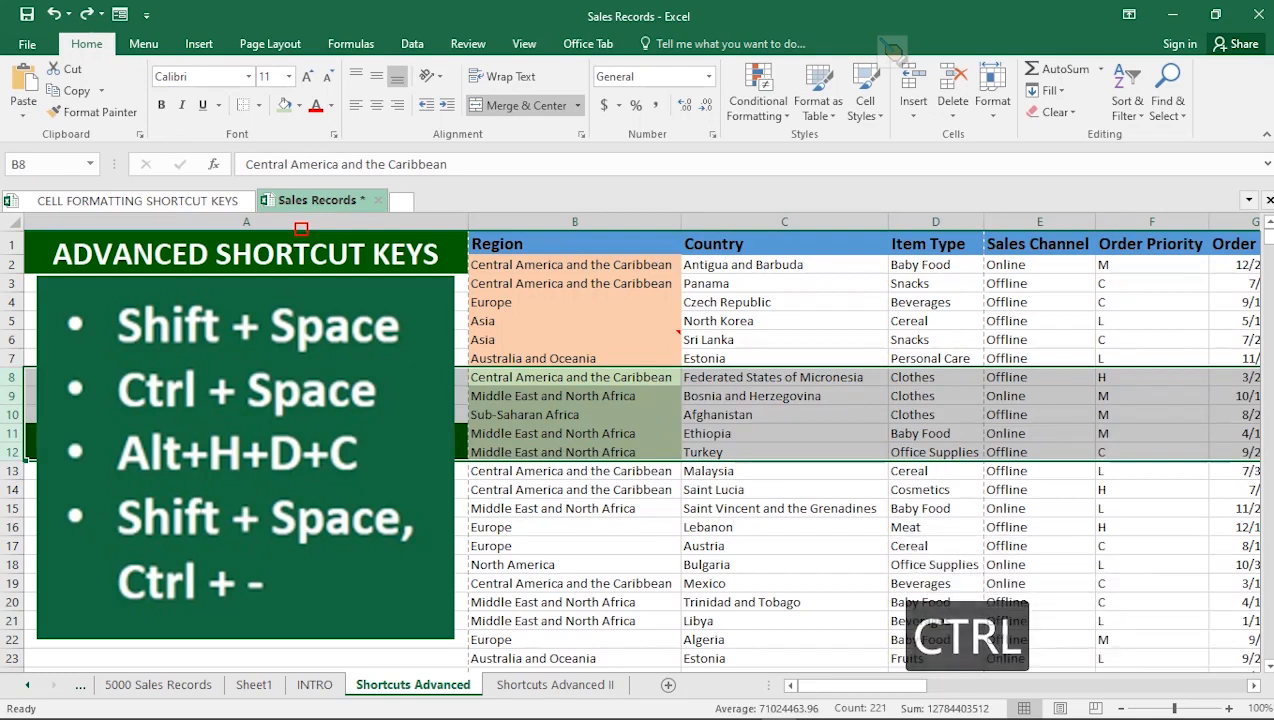
key("ctrl+minus")
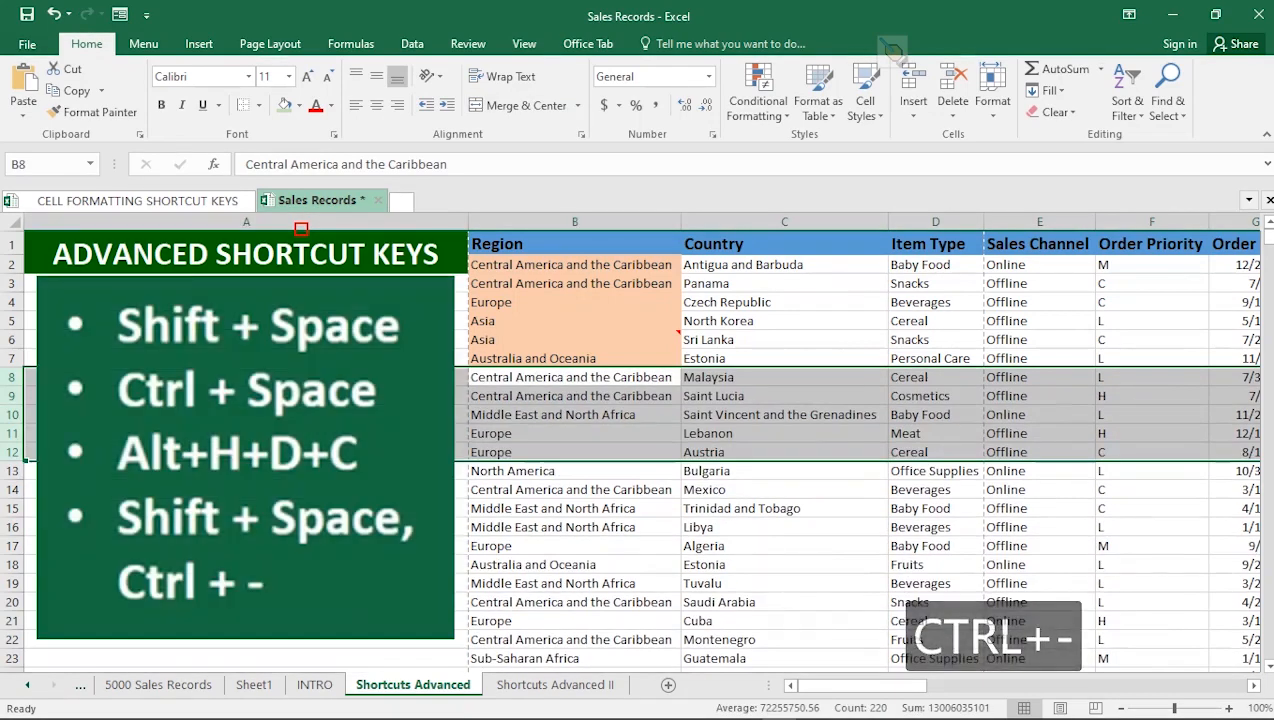
left_click(570, 489)
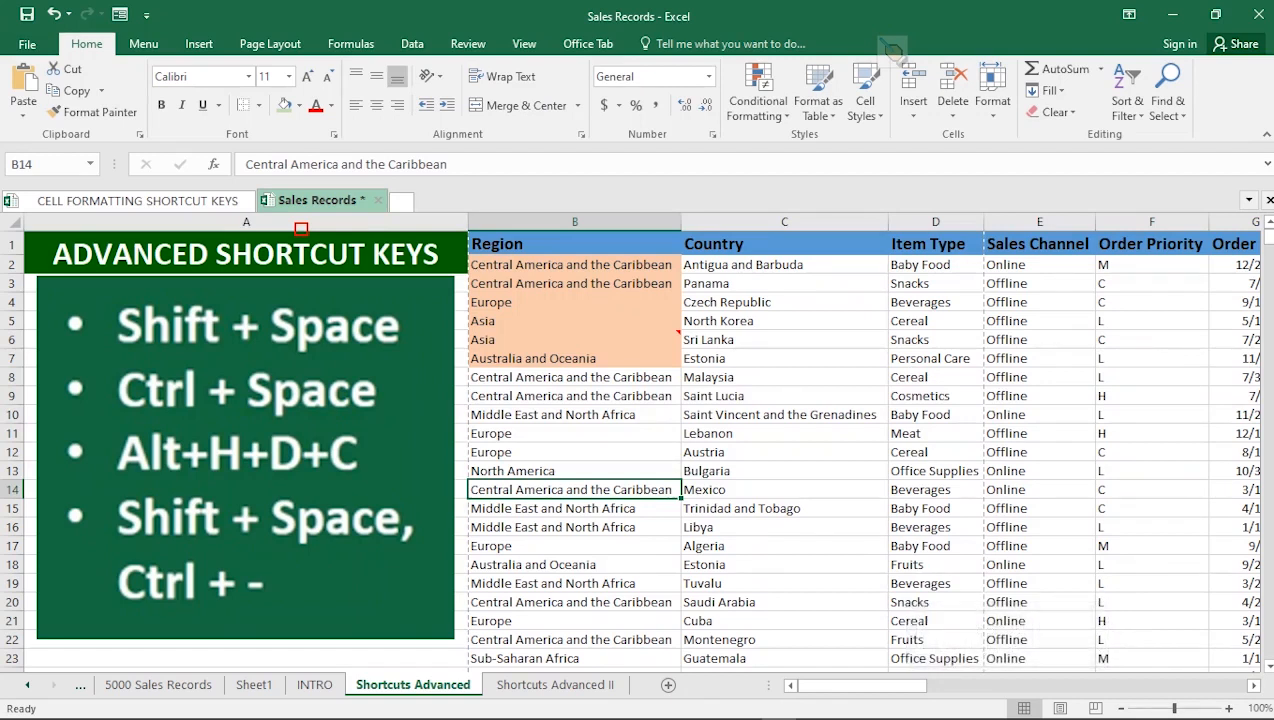
Delete the Mexico row using Home > Delete > Delete Sheet Rows via Alt, H, D, R.
key("alt")
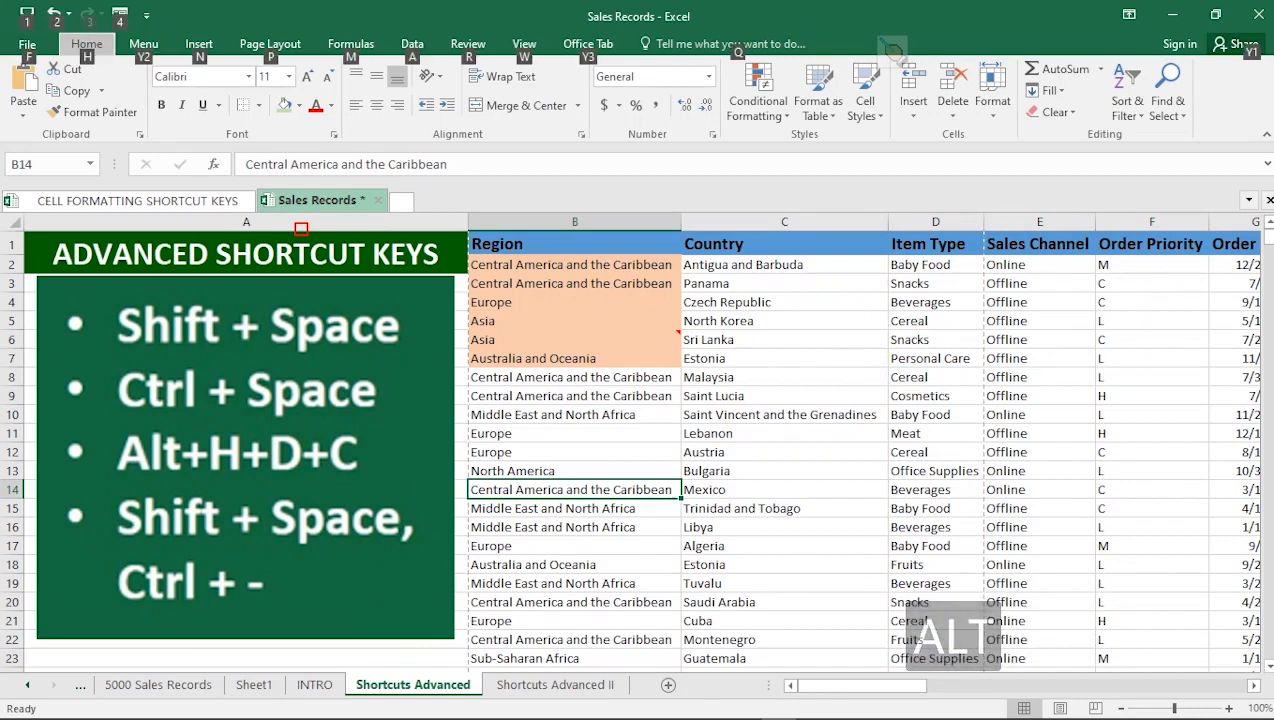
key("h")
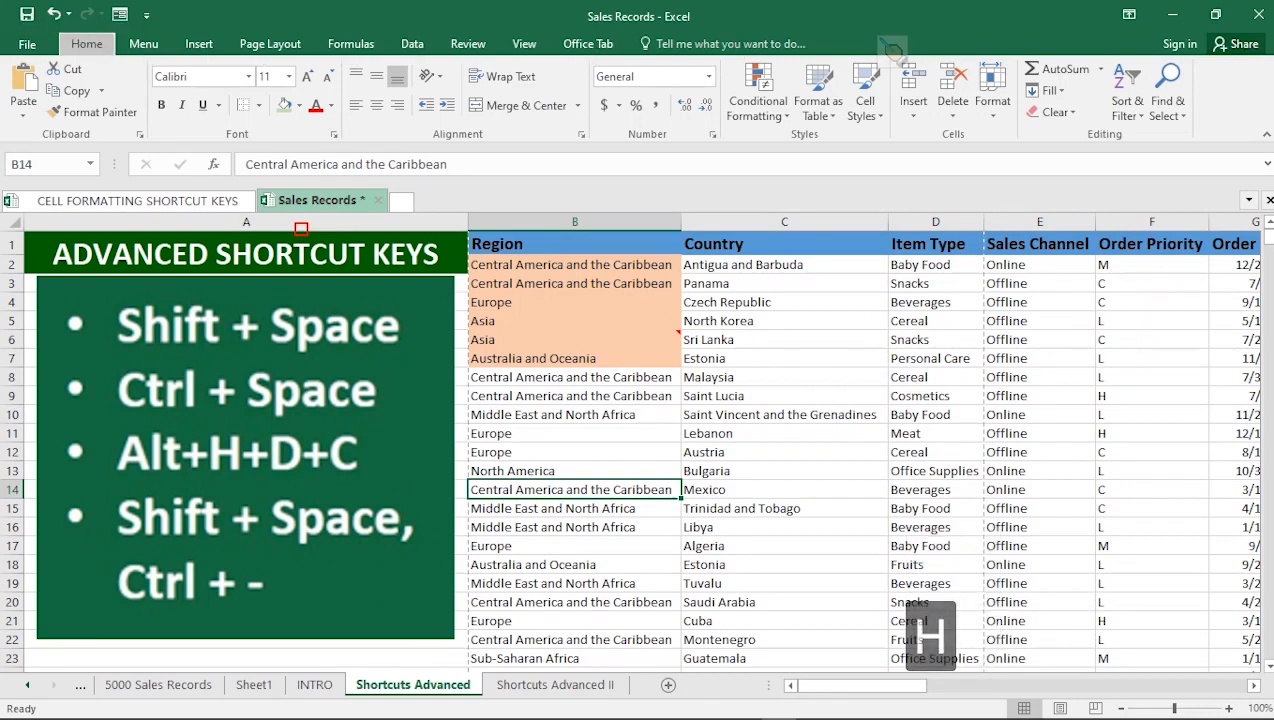
key("d")
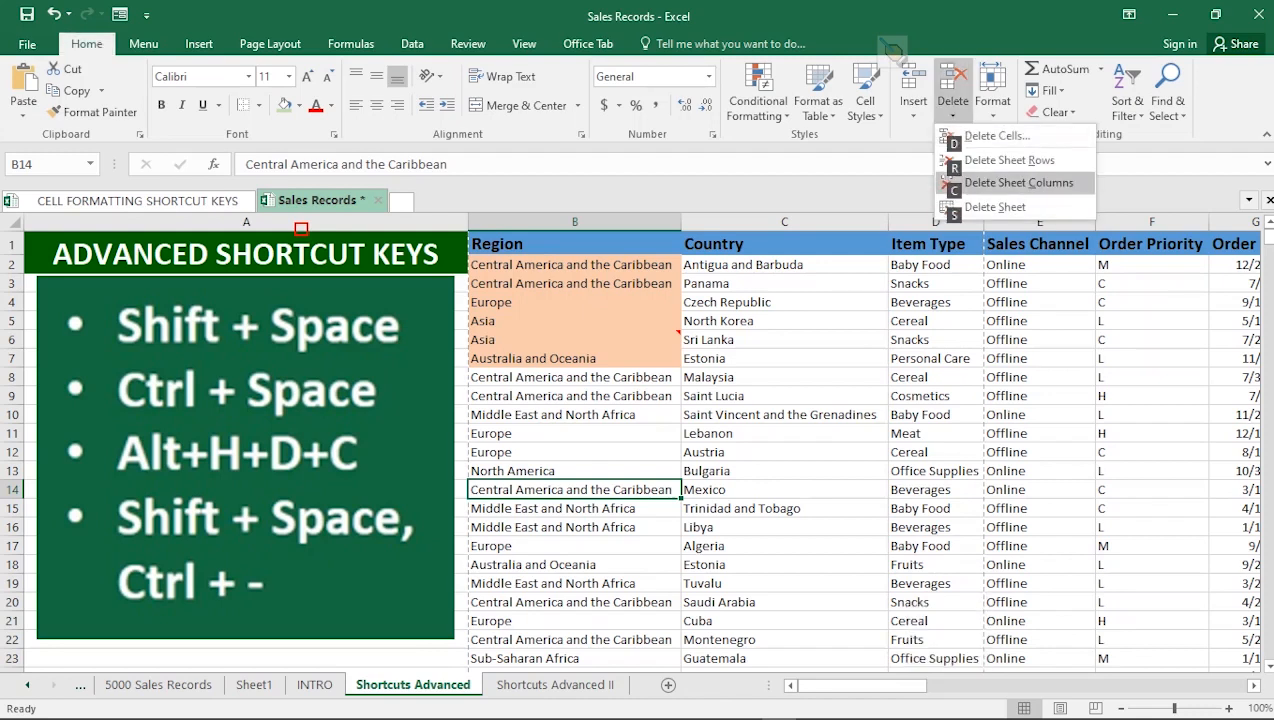
key("Down")
key("Up")
key("Down")
key("Down")
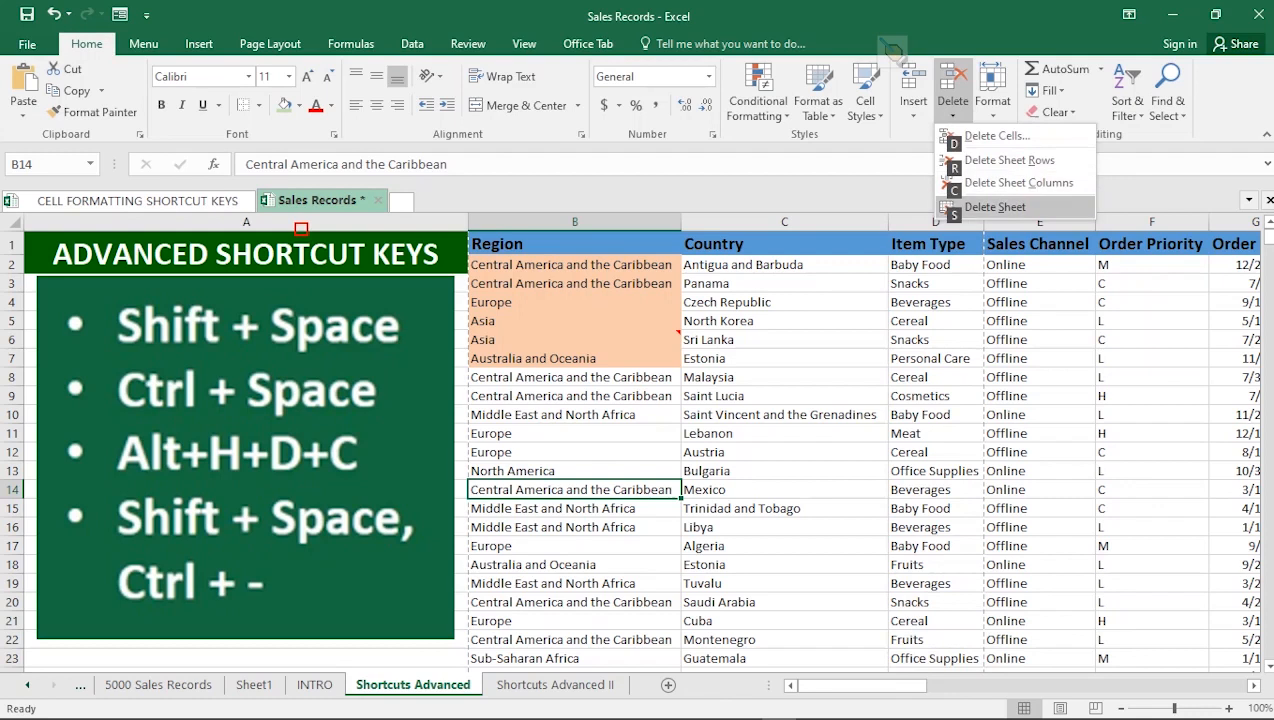
key("Up")
key("Up")
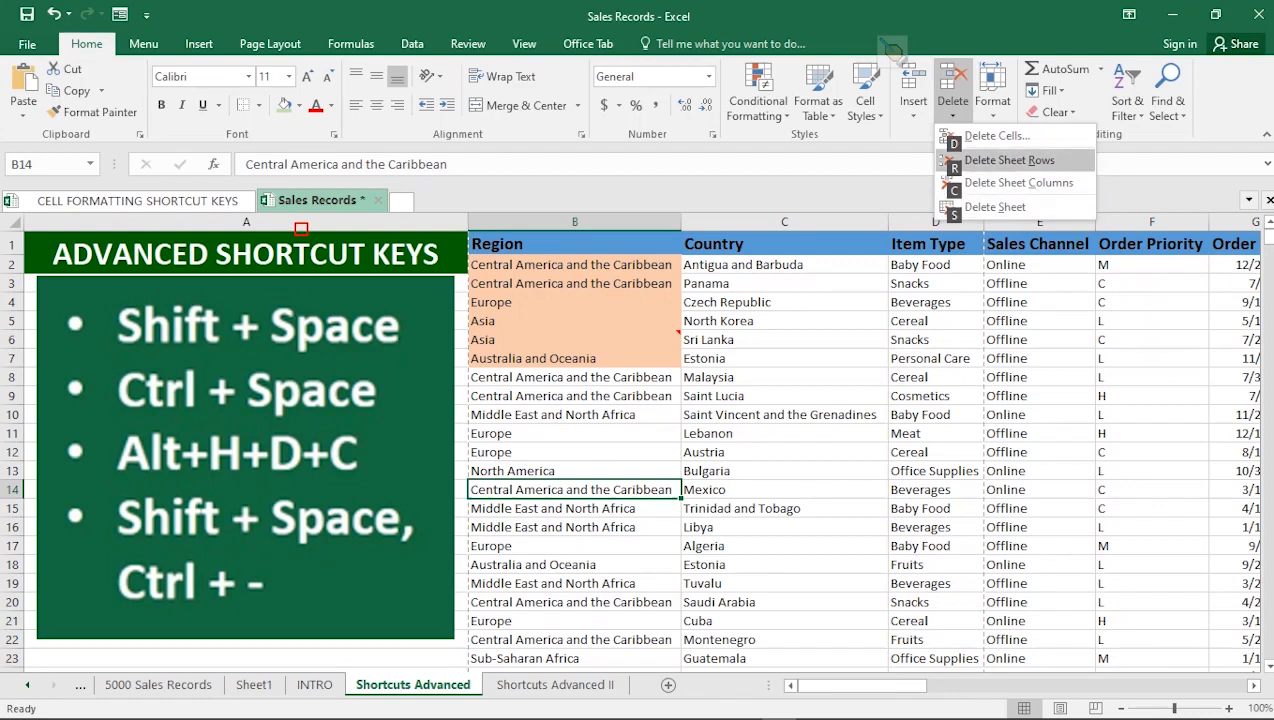
key("Down")
key("Down")
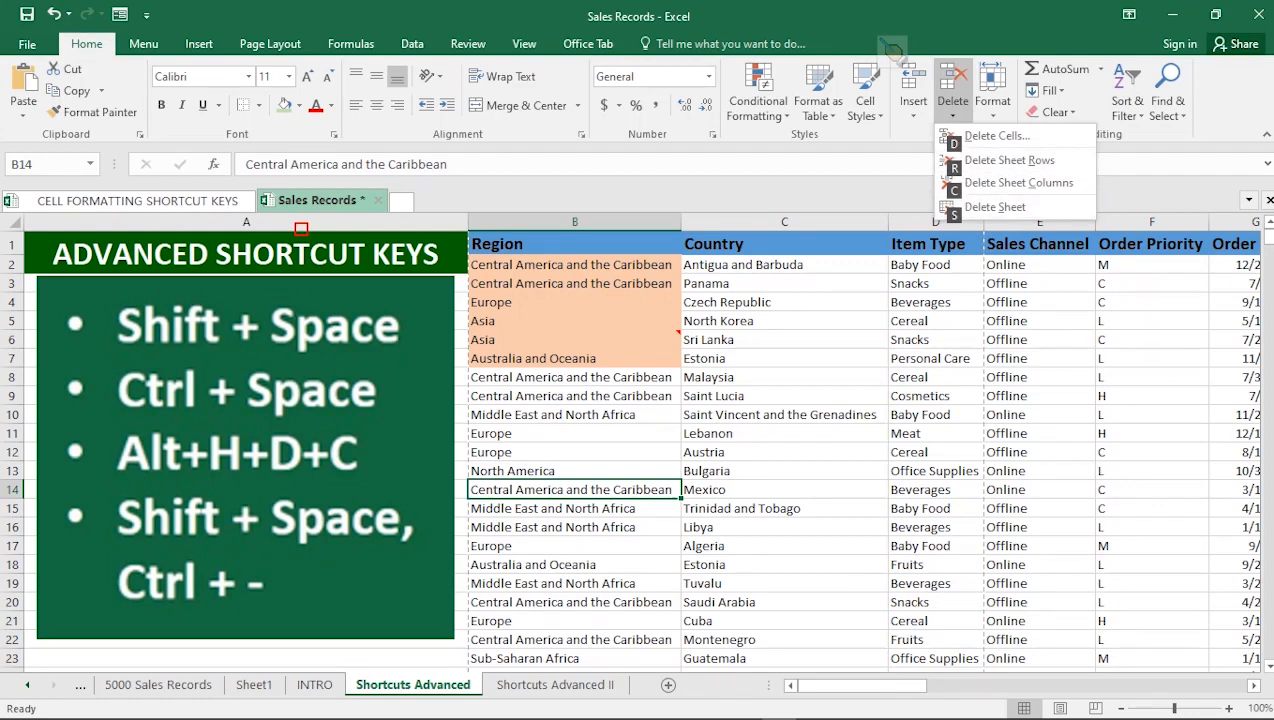
key("r")
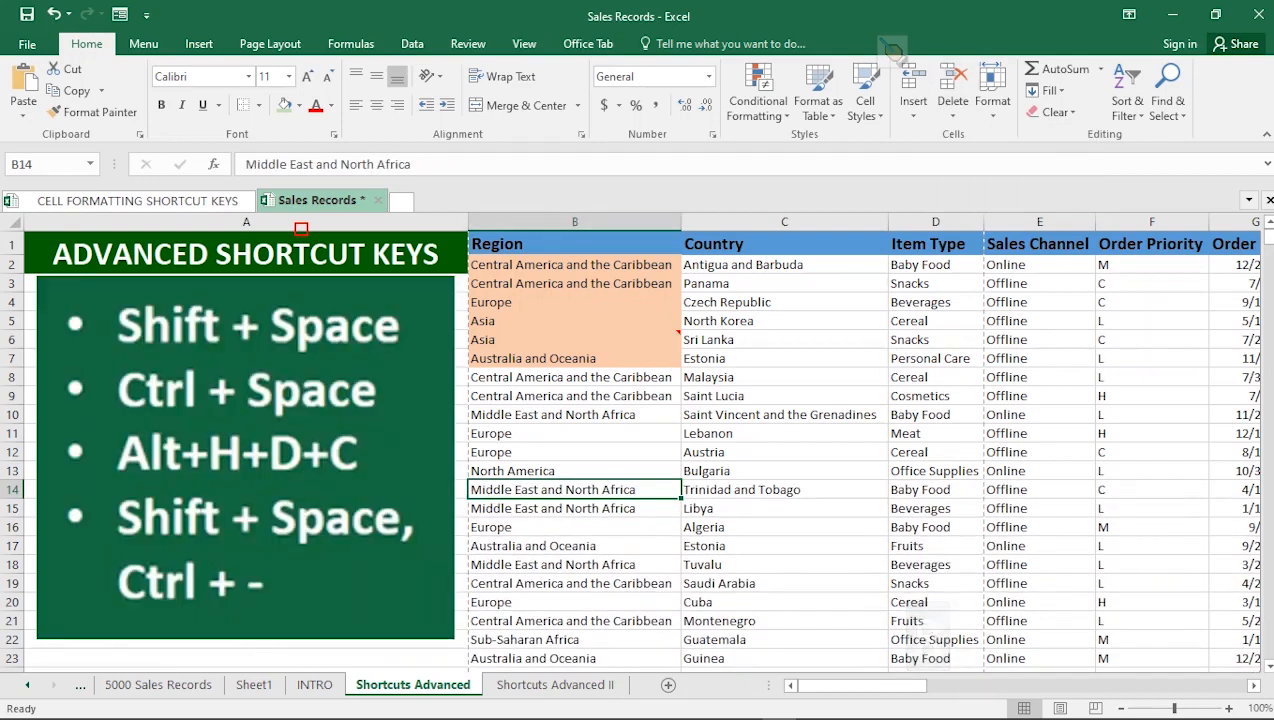
Delete rows 2–7, Antigua and Barbuda through Estonia, with Alt, H, D, R.
left_click(575, 358)
left_click_drag(575, 265, 575, 358)
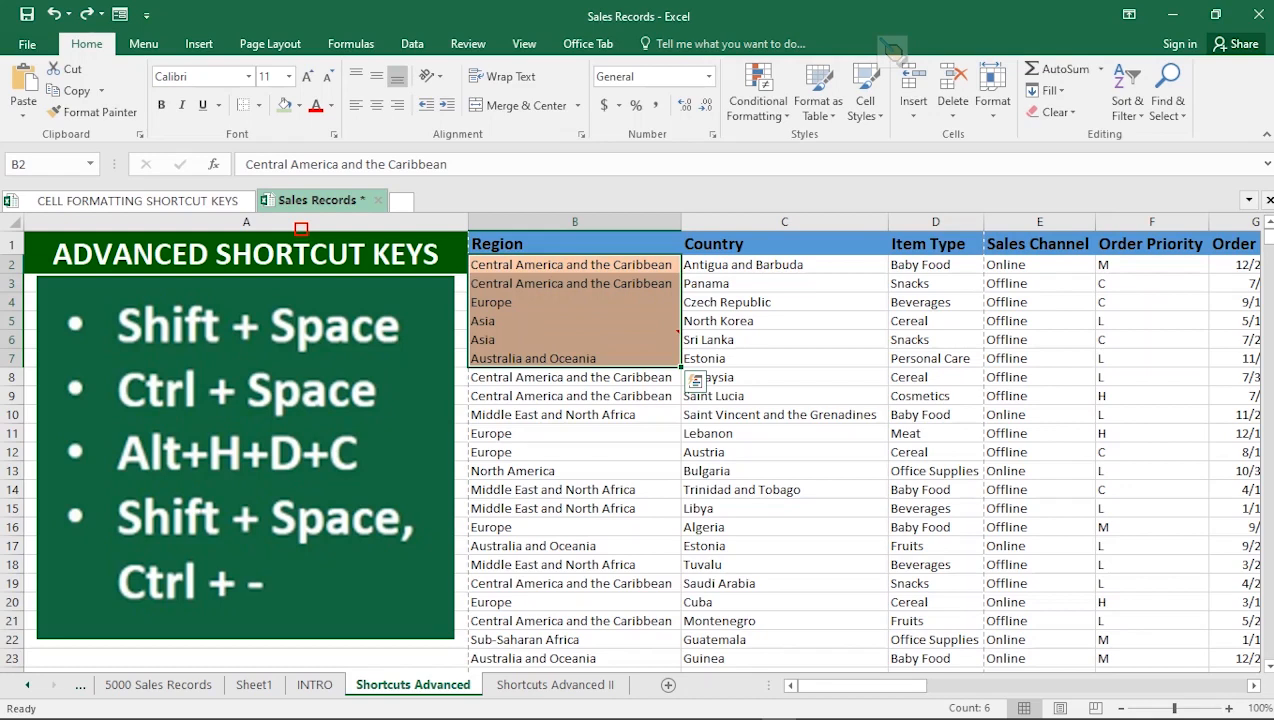
key("alt")
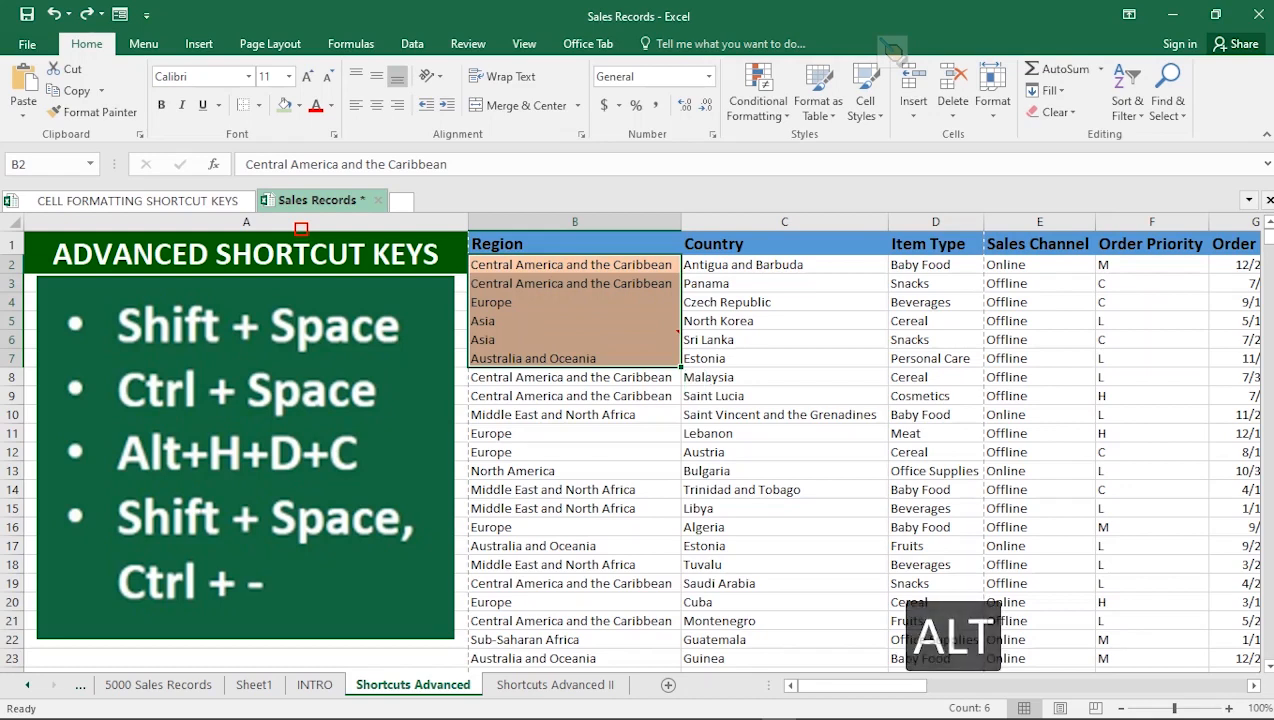
key("h")
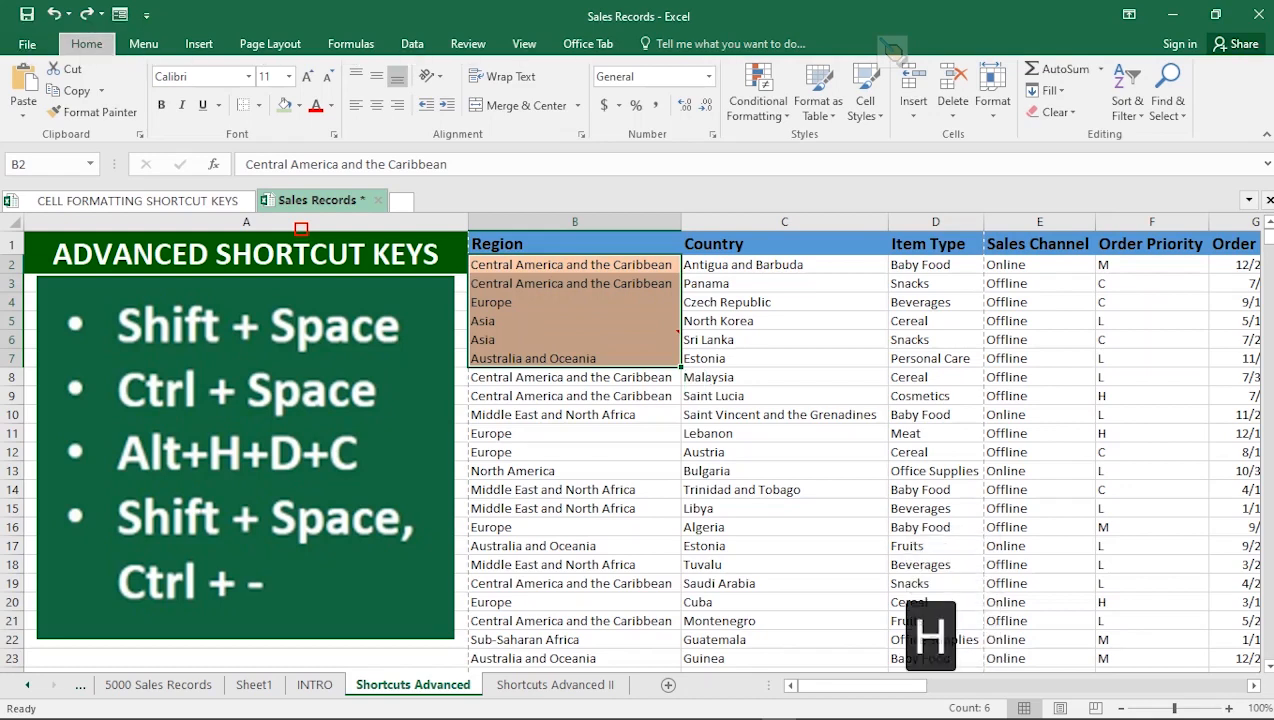
key("d")
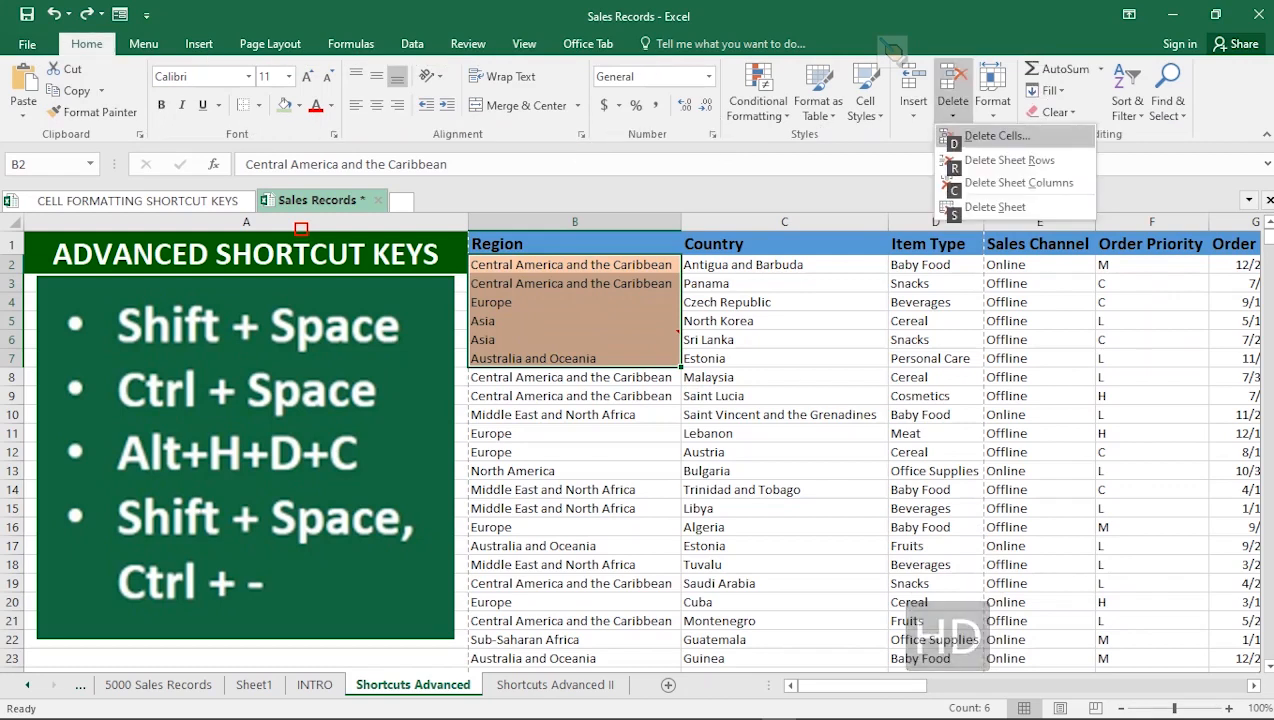
key("r")
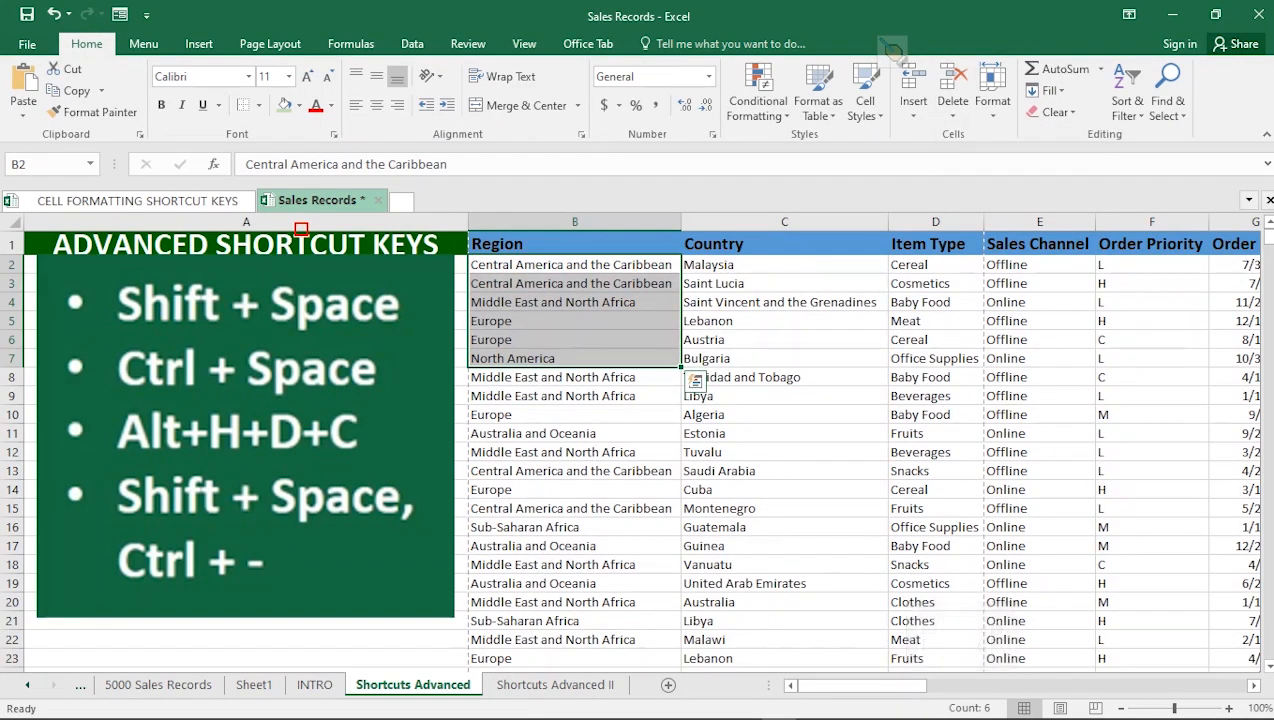
left_click(740, 414)
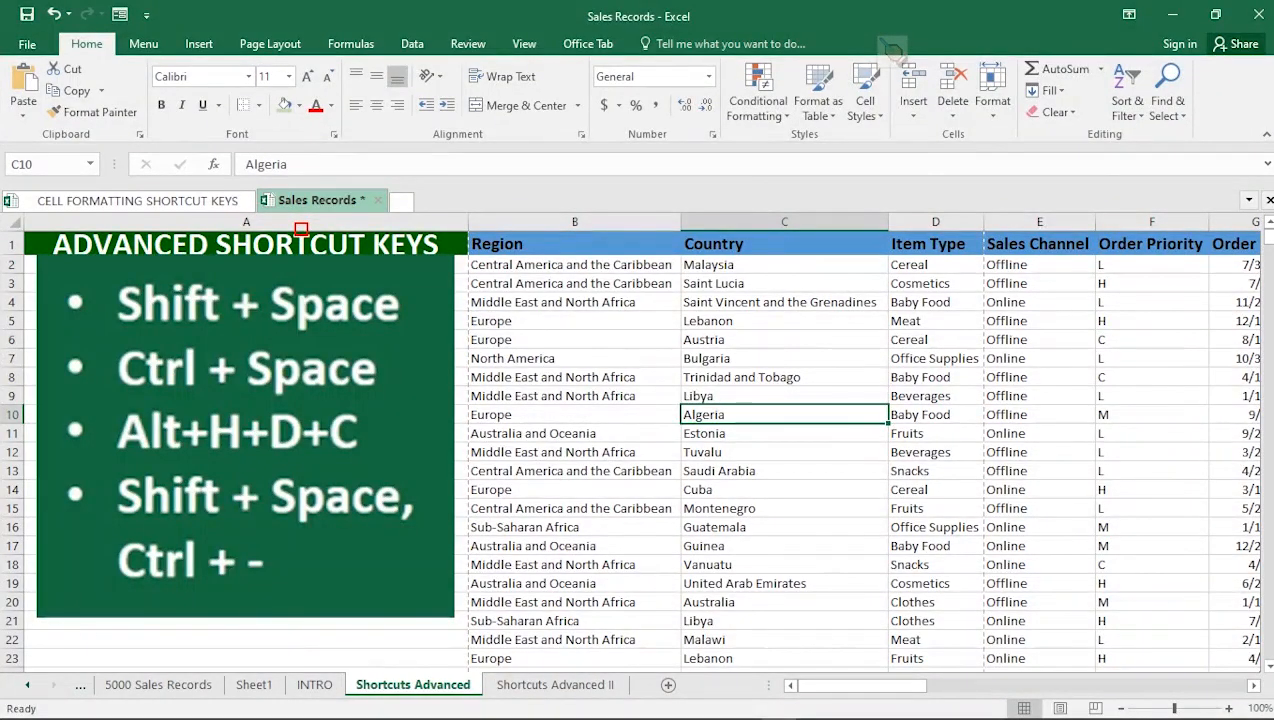
Go to the Shortcuts Advanced II sheet listing the hide and unhide shortcuts.
left_click(555, 684)
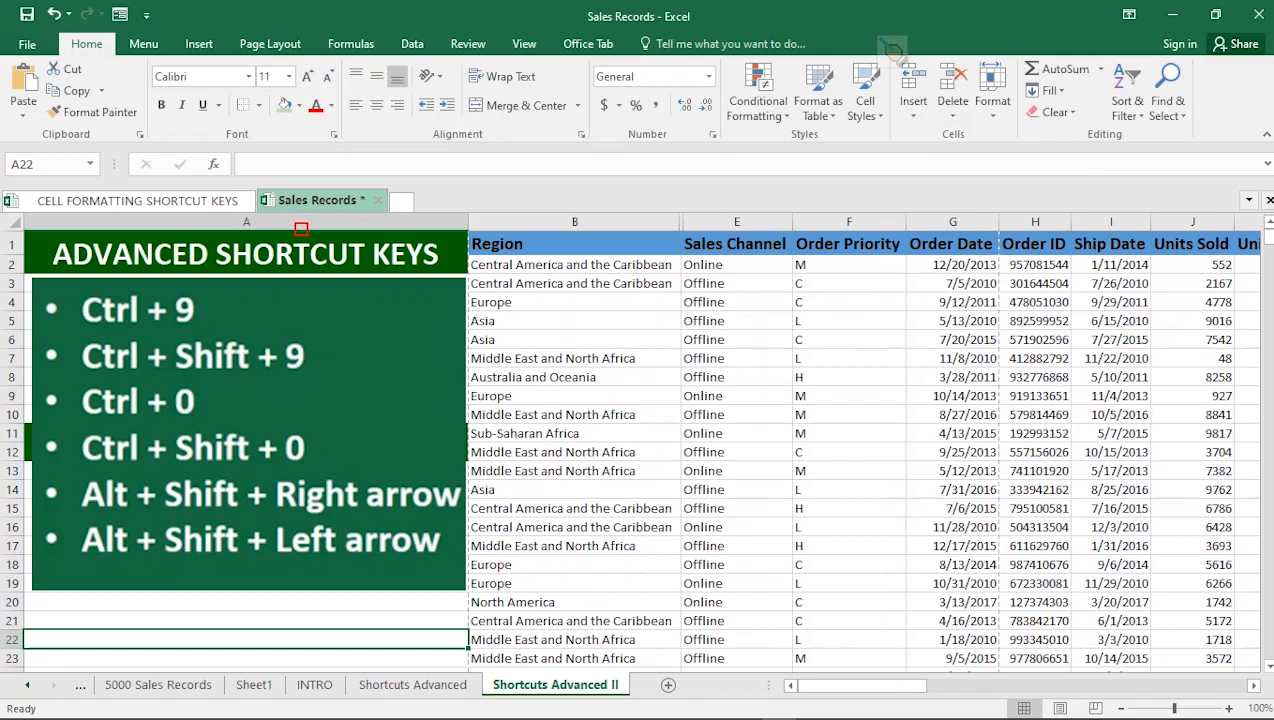
left_click(575, 433)
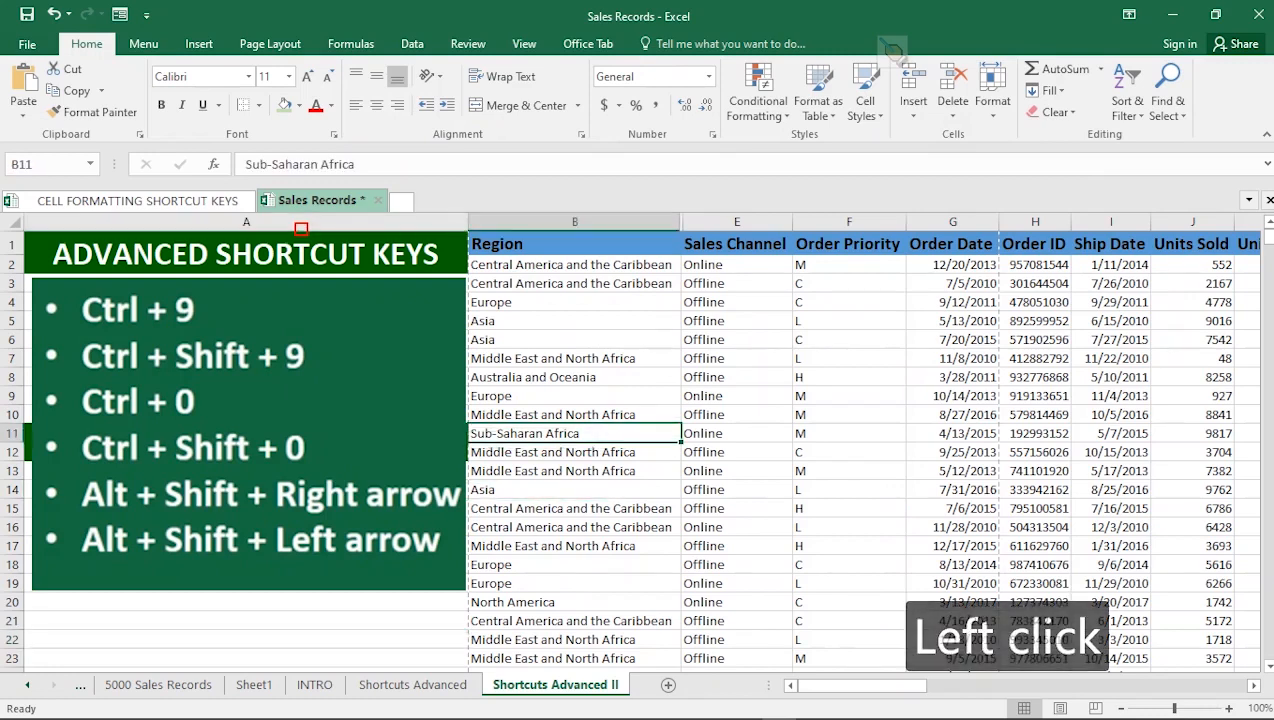
left_click(737, 415)
left_click(575, 396)
left_click(575, 471)
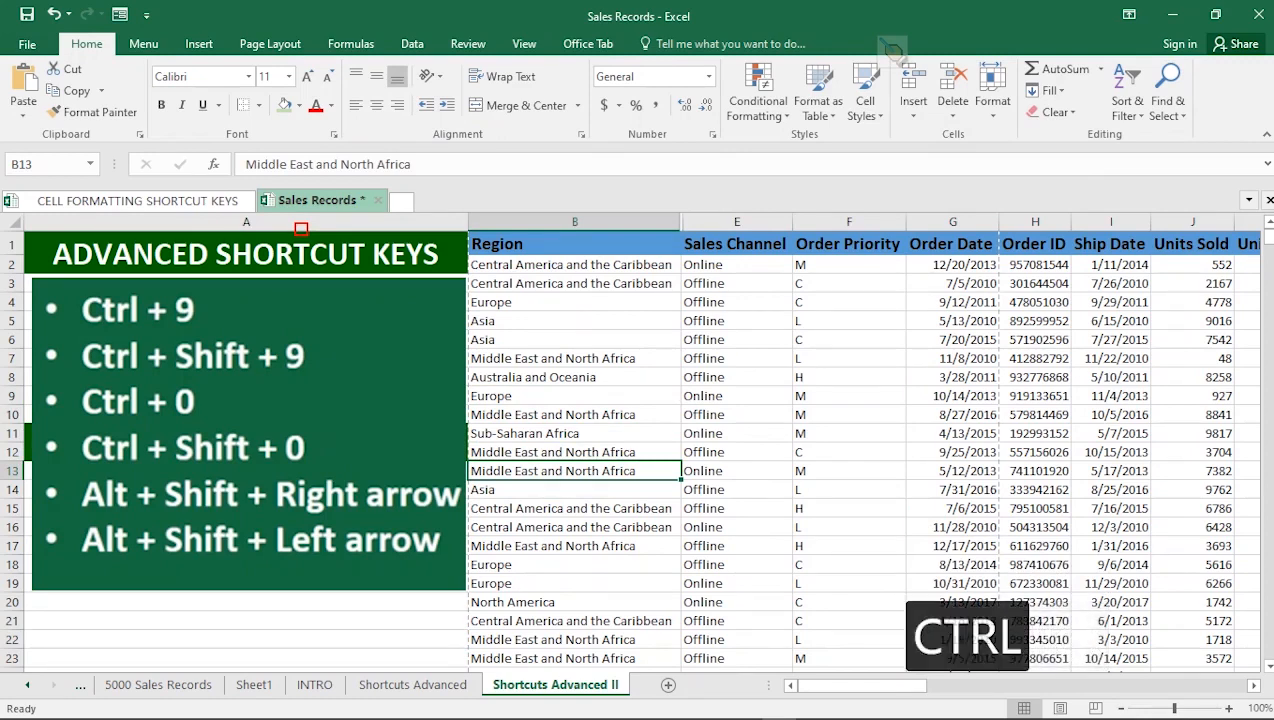
key("ctrl+9")
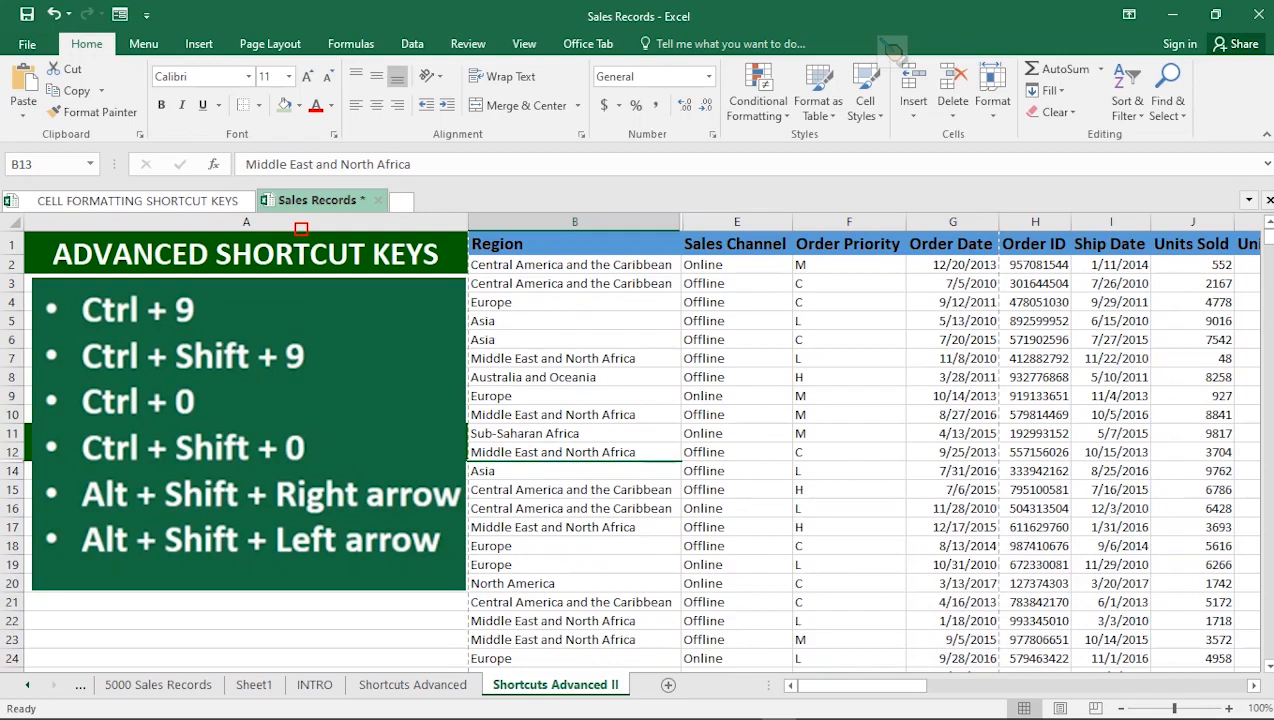
key("ctrl+z")
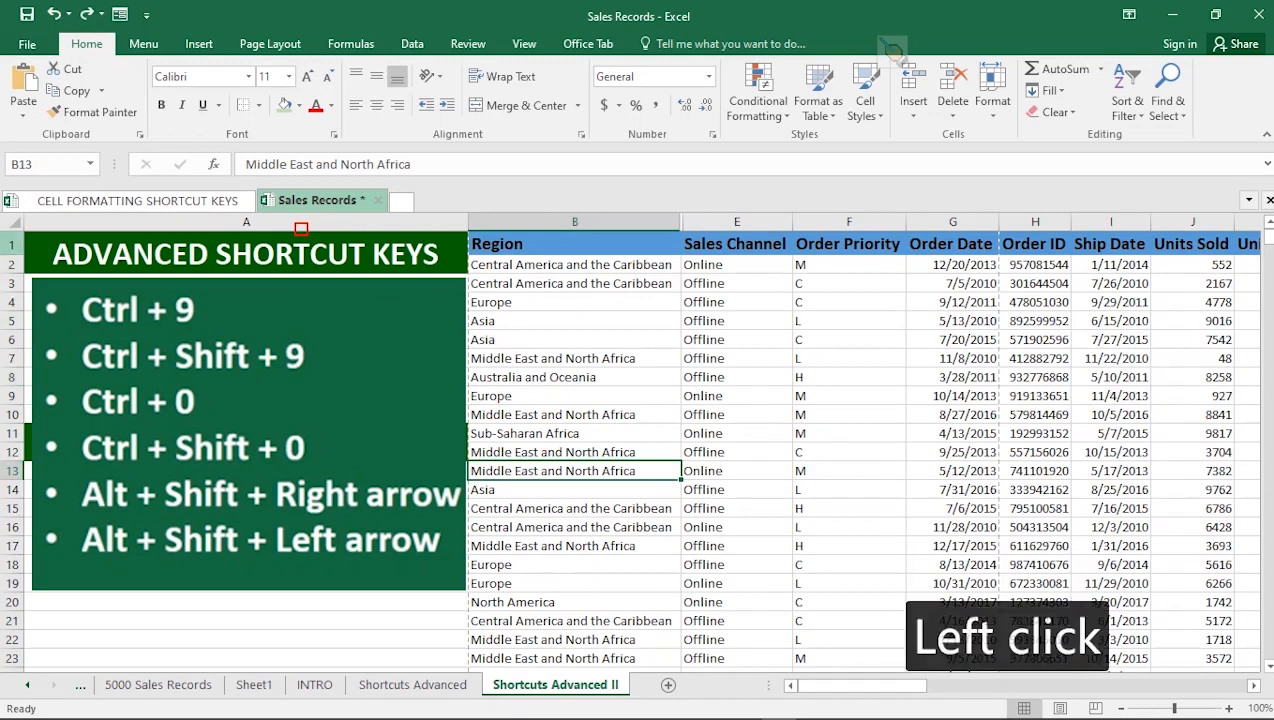
left_click(12, 244)
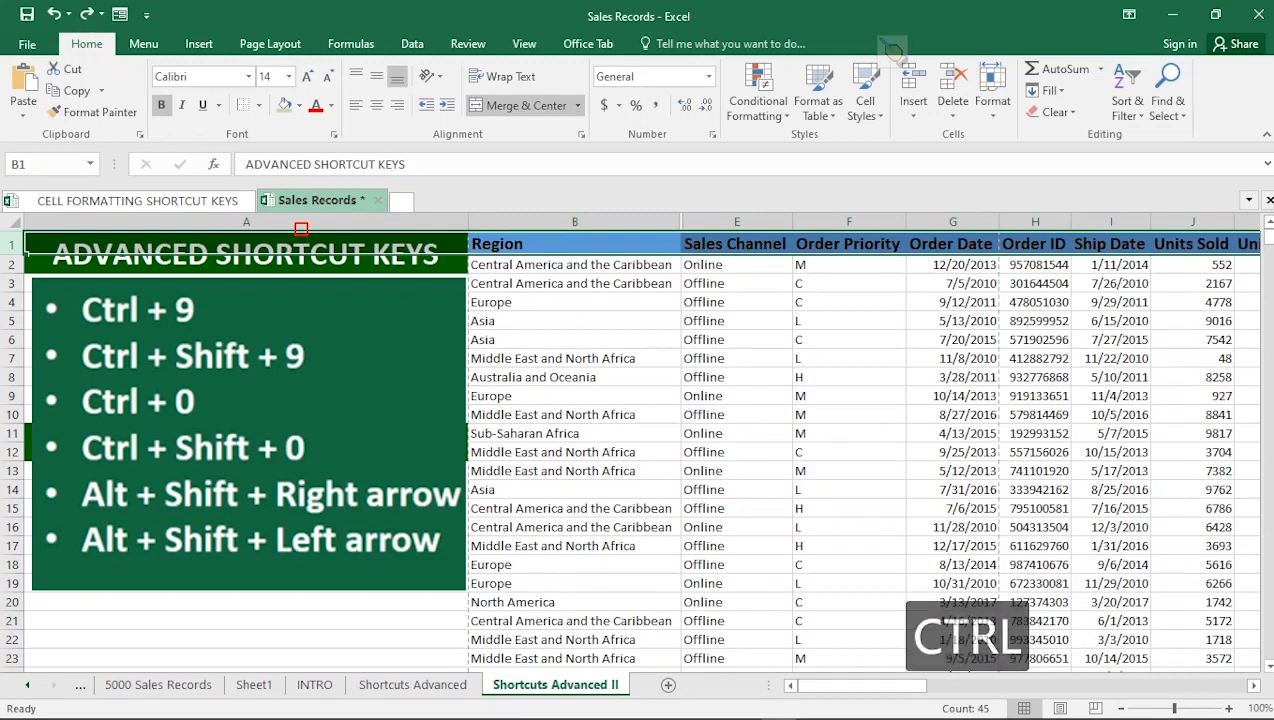
key("ctrl+9")
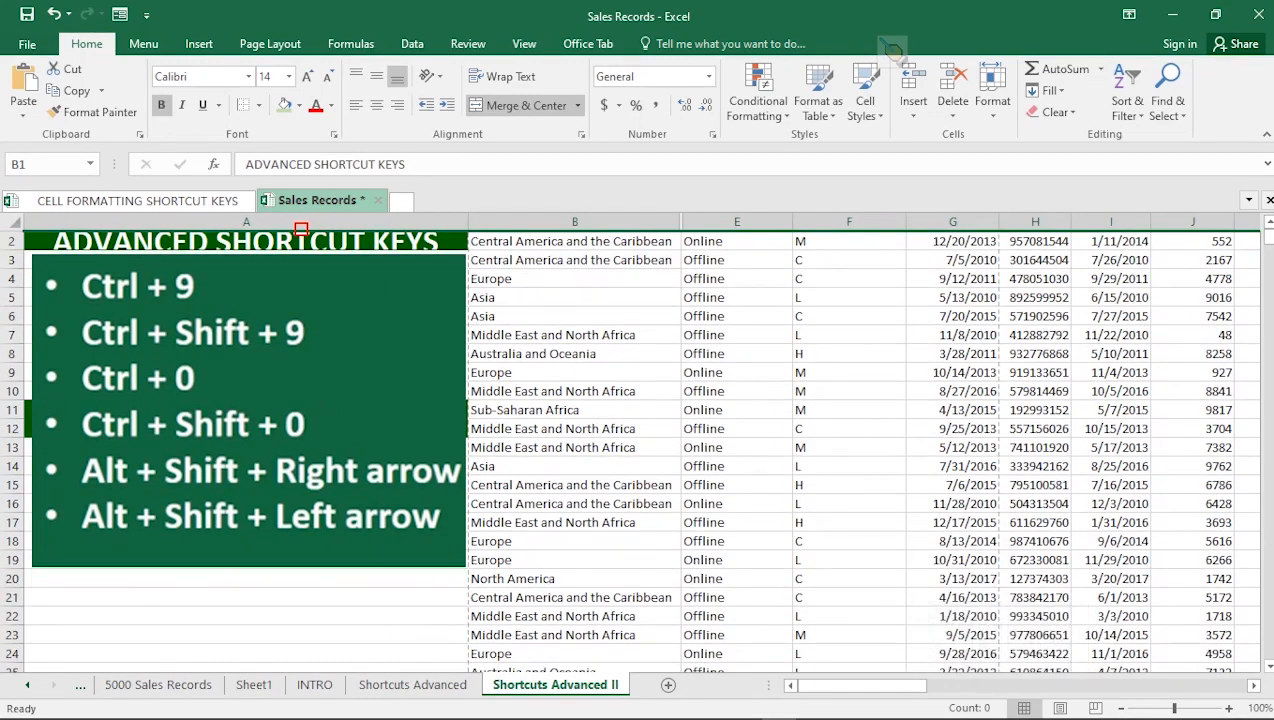
key("ctrl+z")
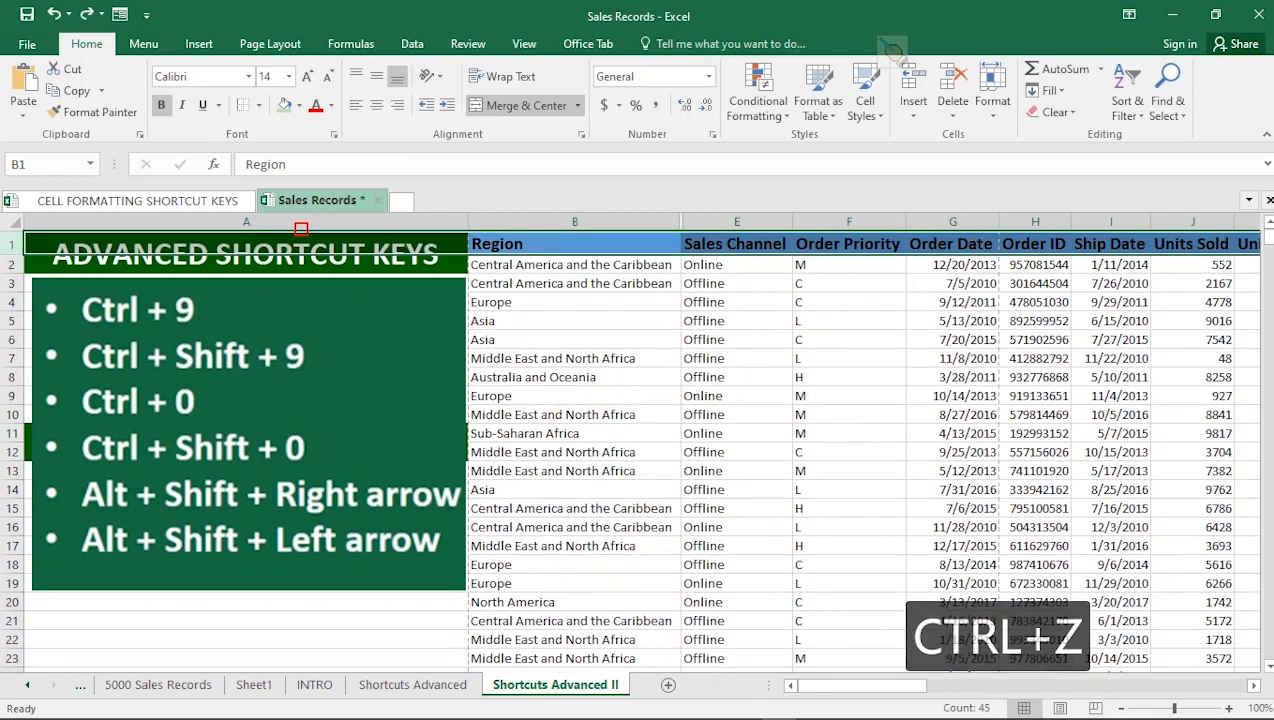
left_click(575, 244)
left_click(575, 433)
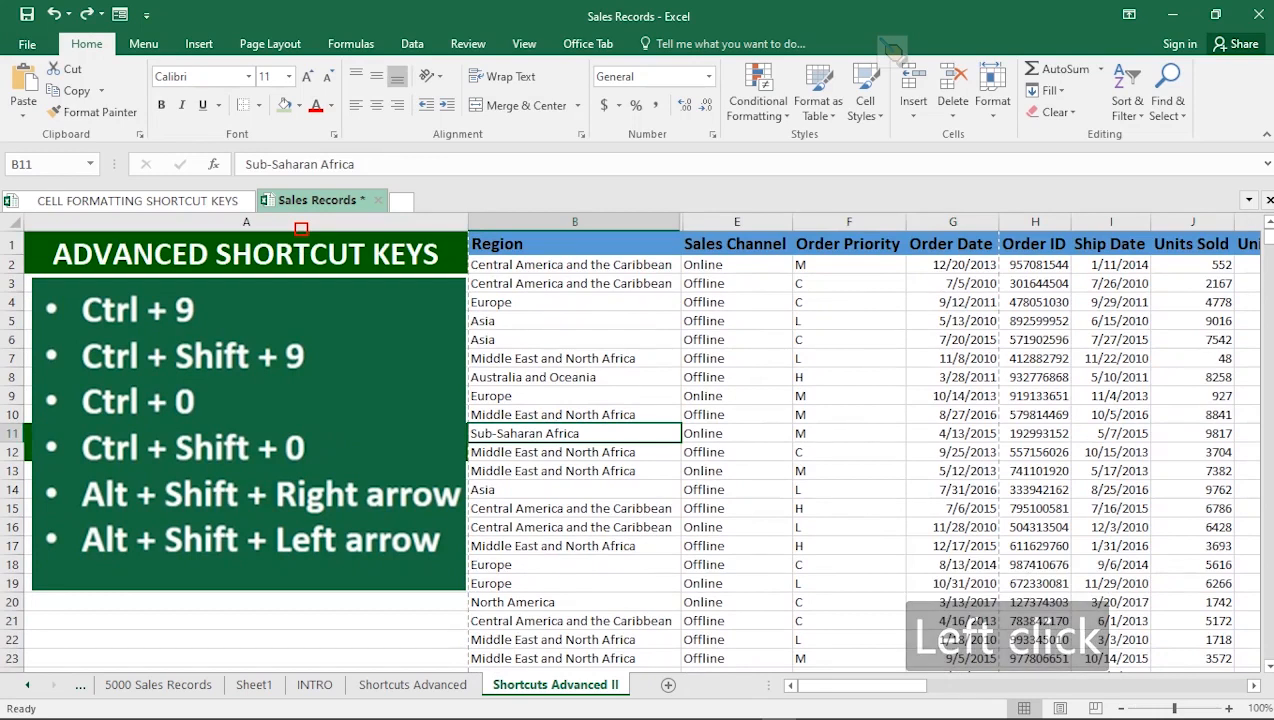
Hide rows 9–13, Europe through Middle East and North Africa, with Ctrl+9.
left_click_drag(575, 396, 575, 471)
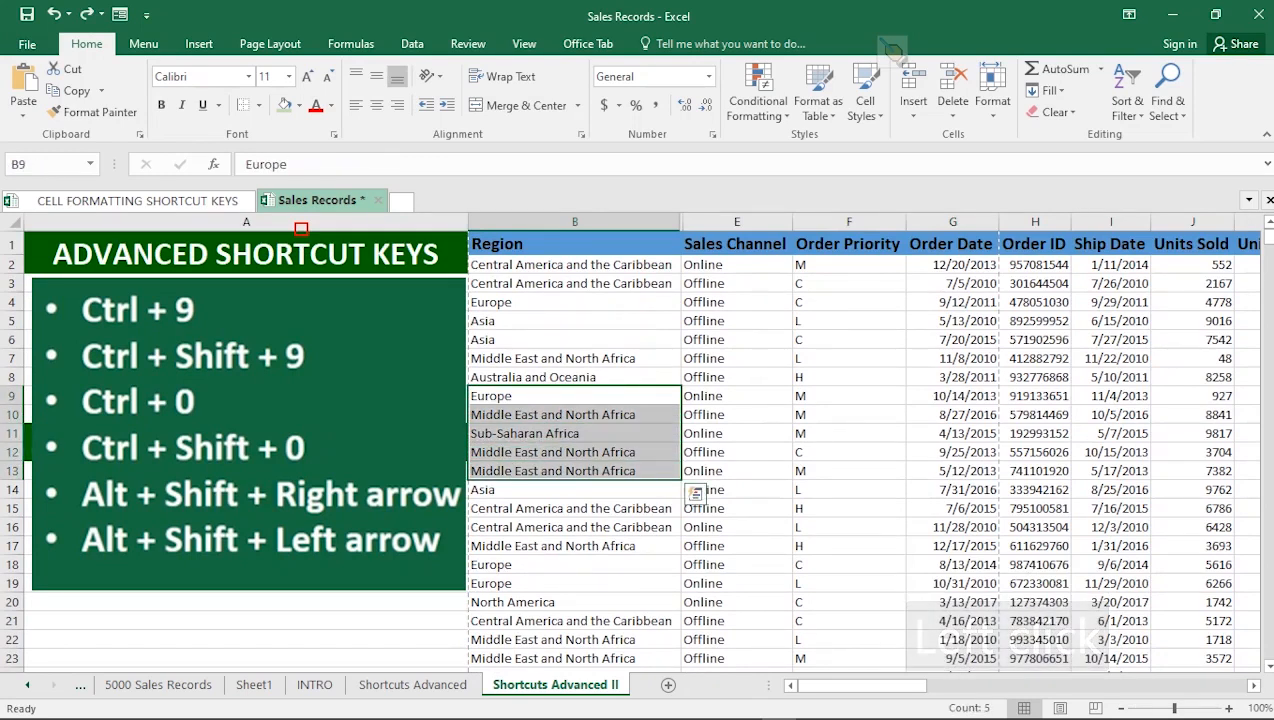
key("shift+space")
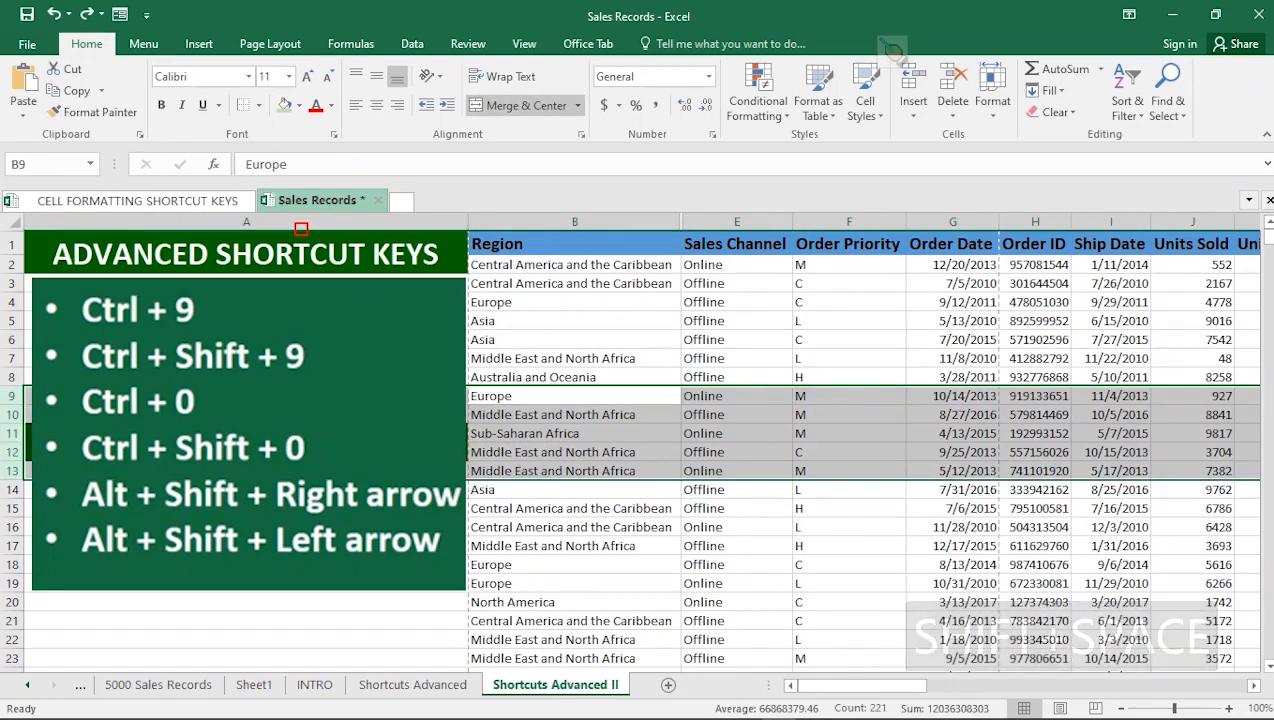
key("ctrl+9")
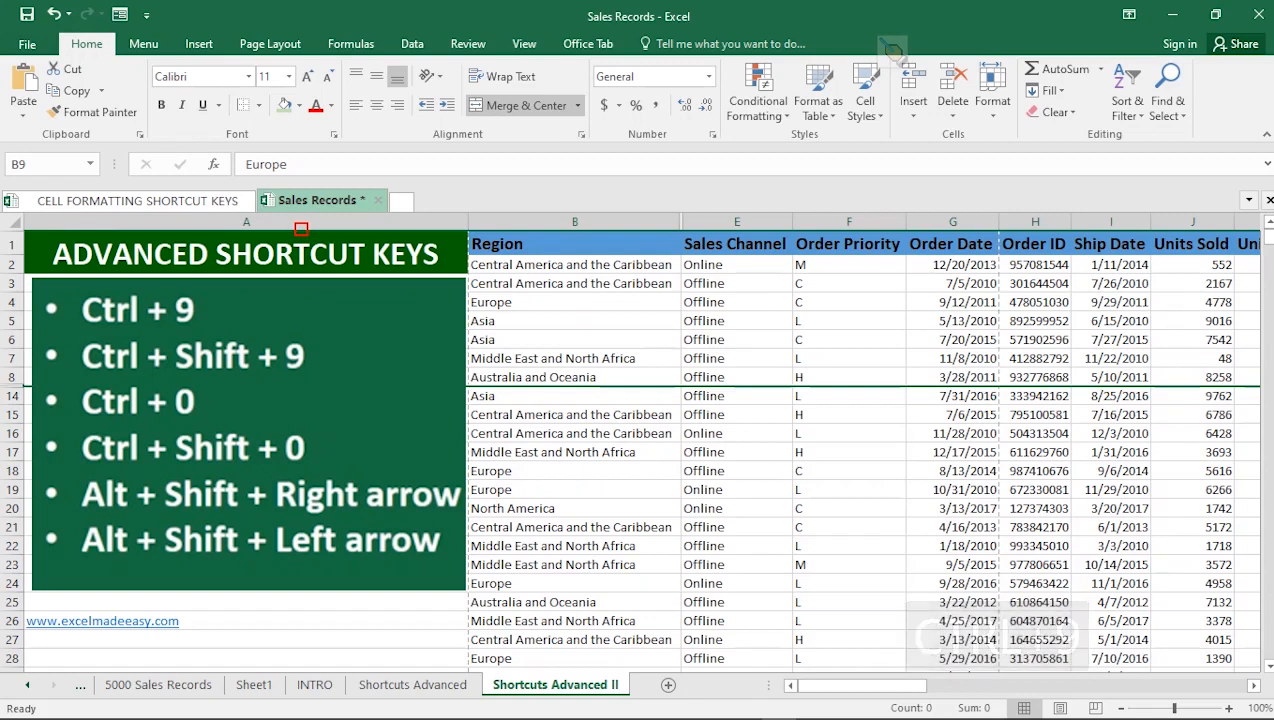
Reveal hidden row 13 by double-clicking its row border, then undo it.
left_click(574, 434)
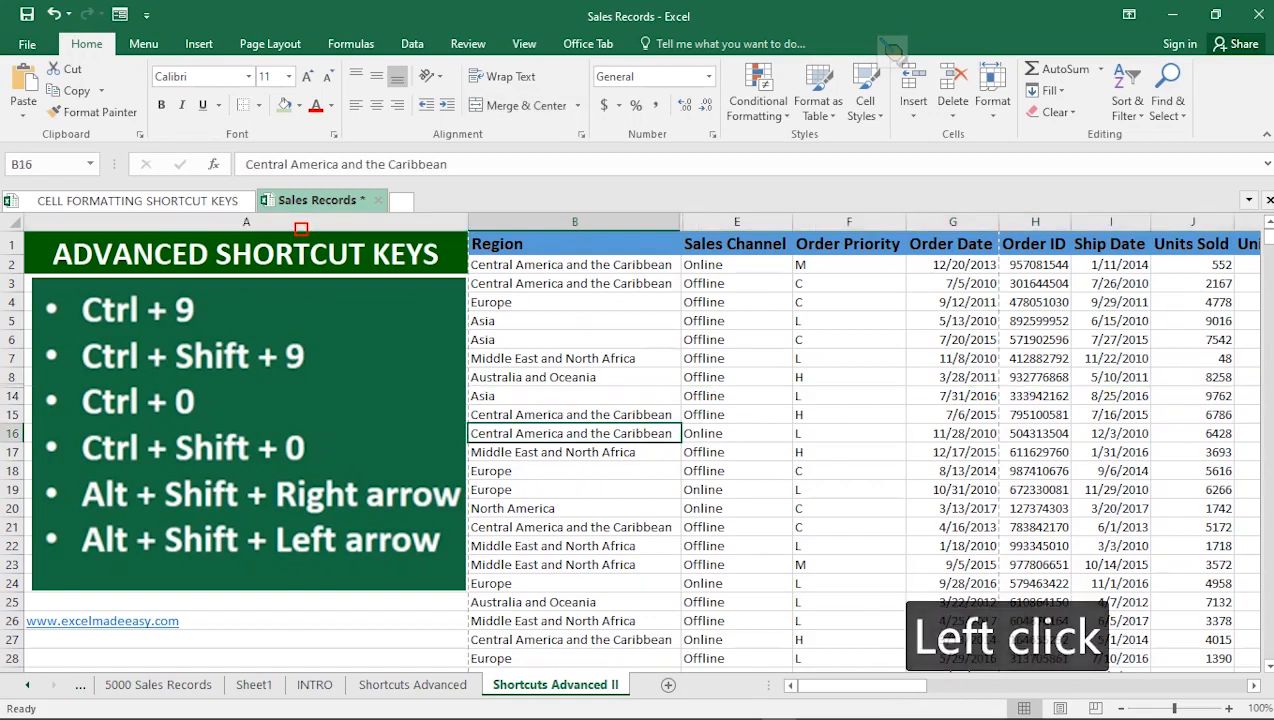
left_click(574, 378)
left_click(574, 434)
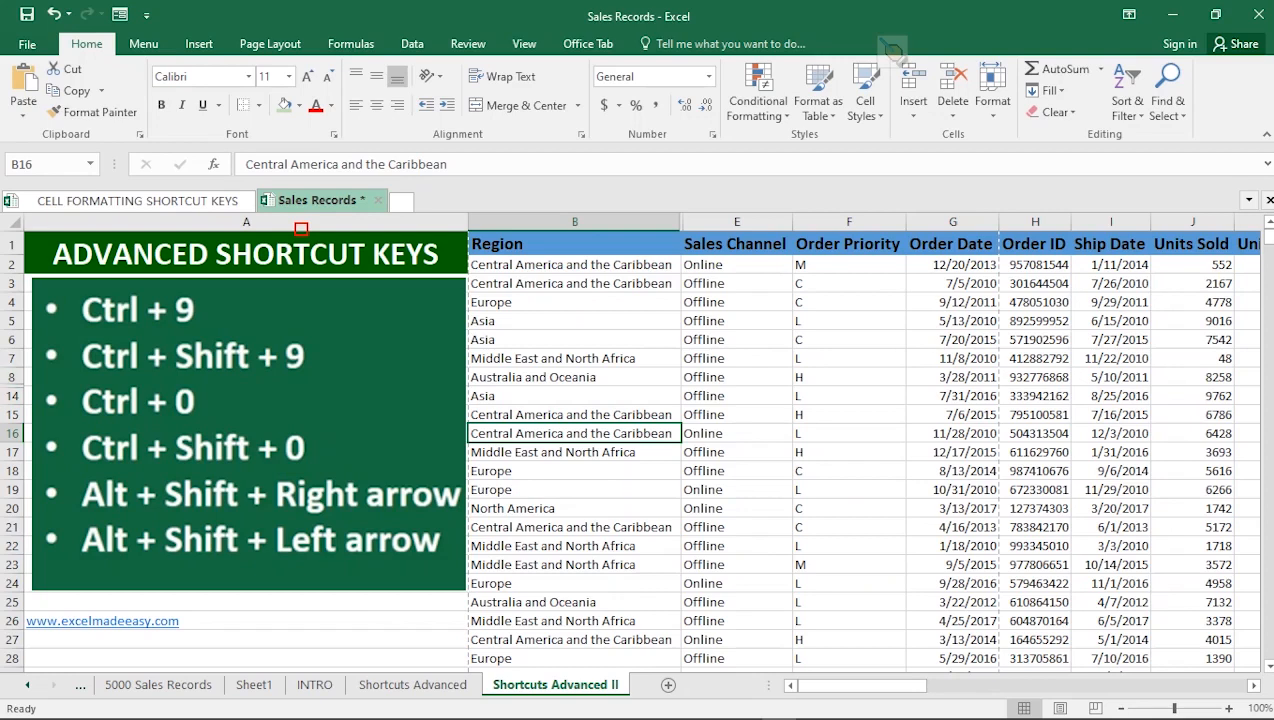
double_click(12, 387)
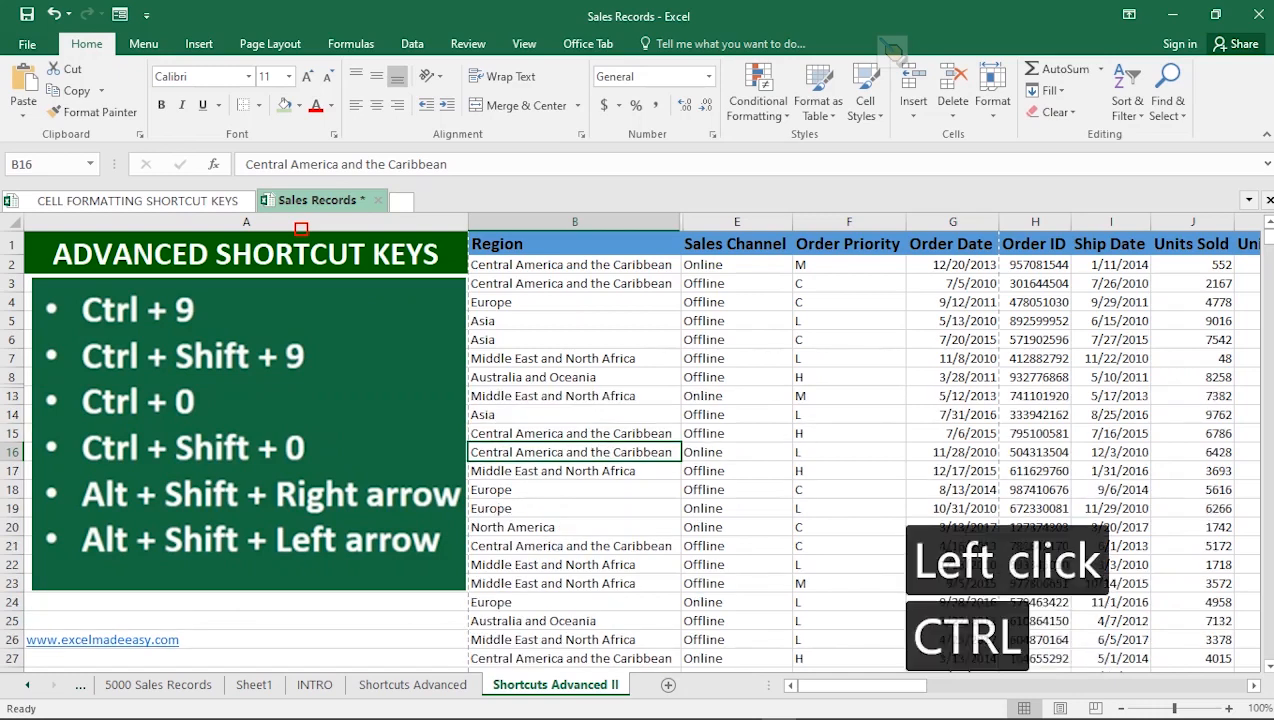
key("ctrl+z")
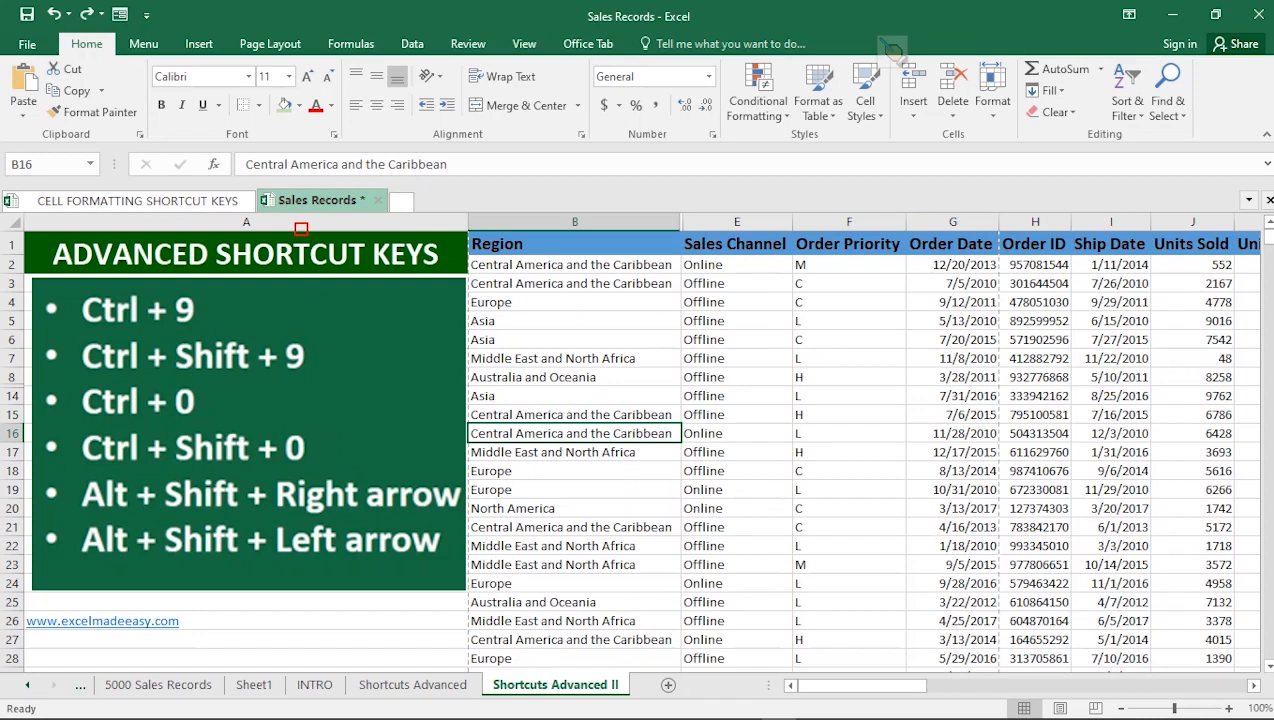
Unhide rows 9–13 by selecting rows 8–14 and pressing Ctrl+Shift+9.
key("Up")
key("Up")
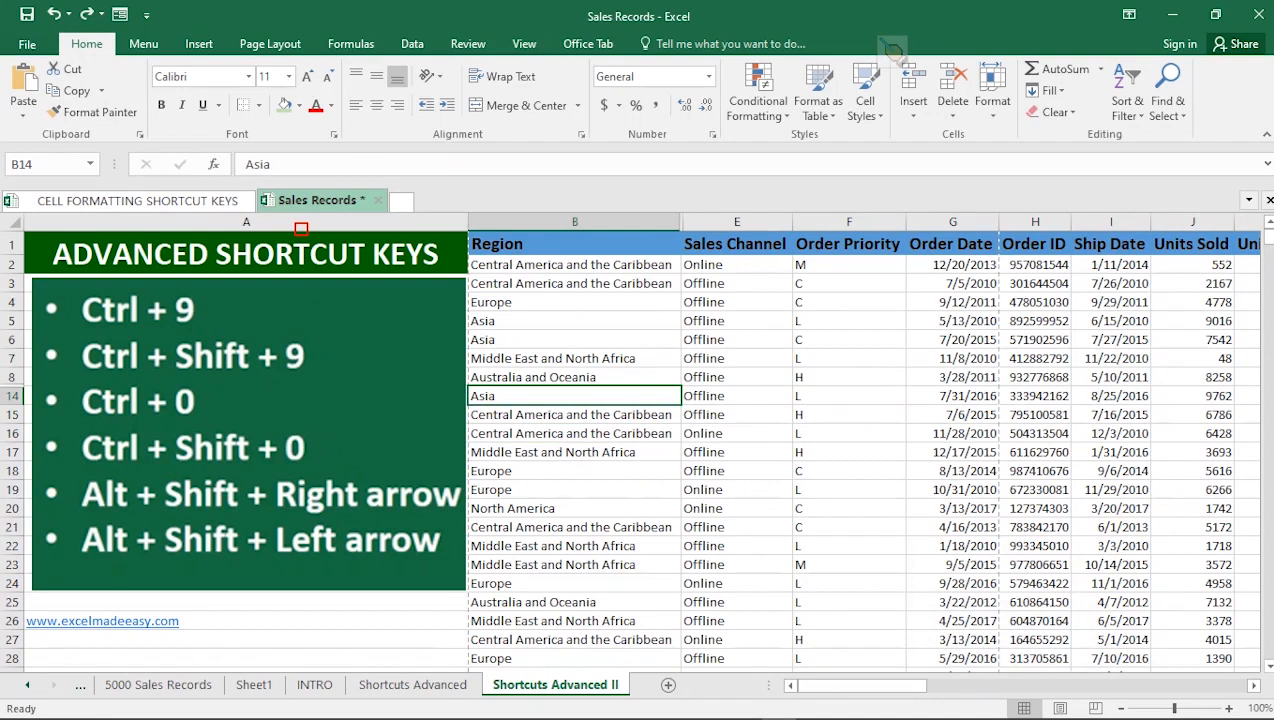
left_click_drag(12, 377, 12, 400)
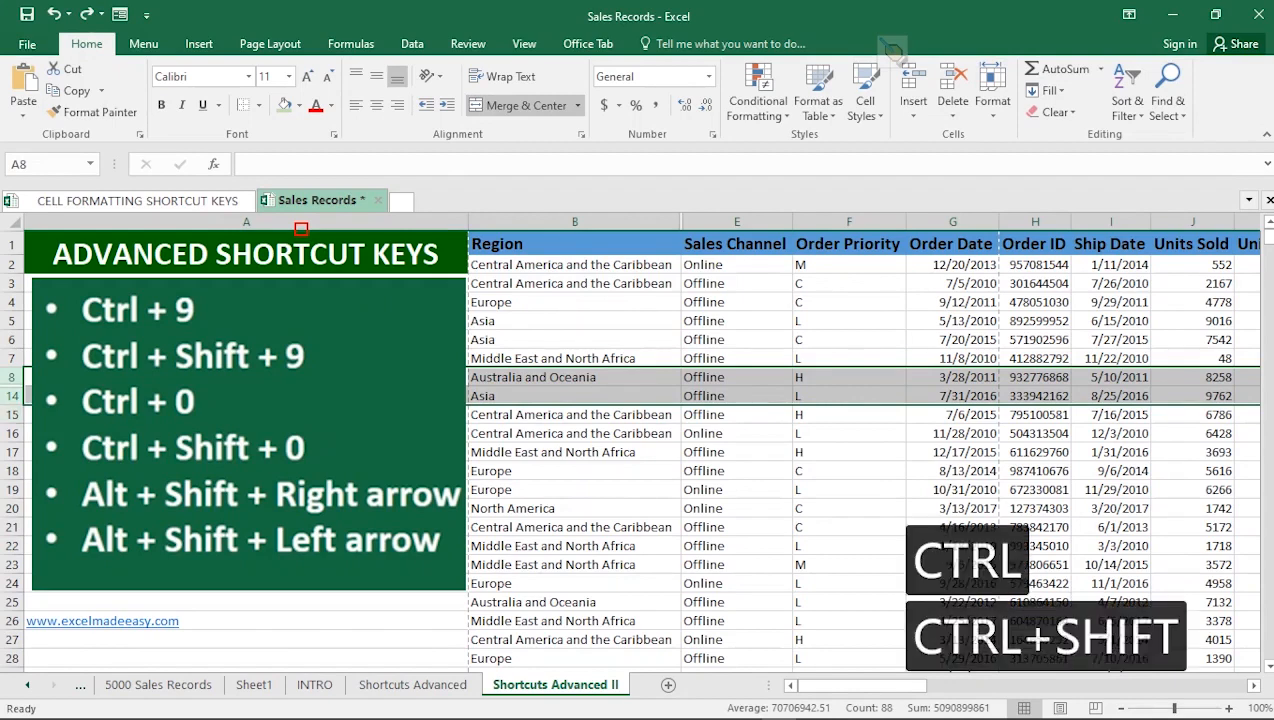
key("ctrl+shift+9")
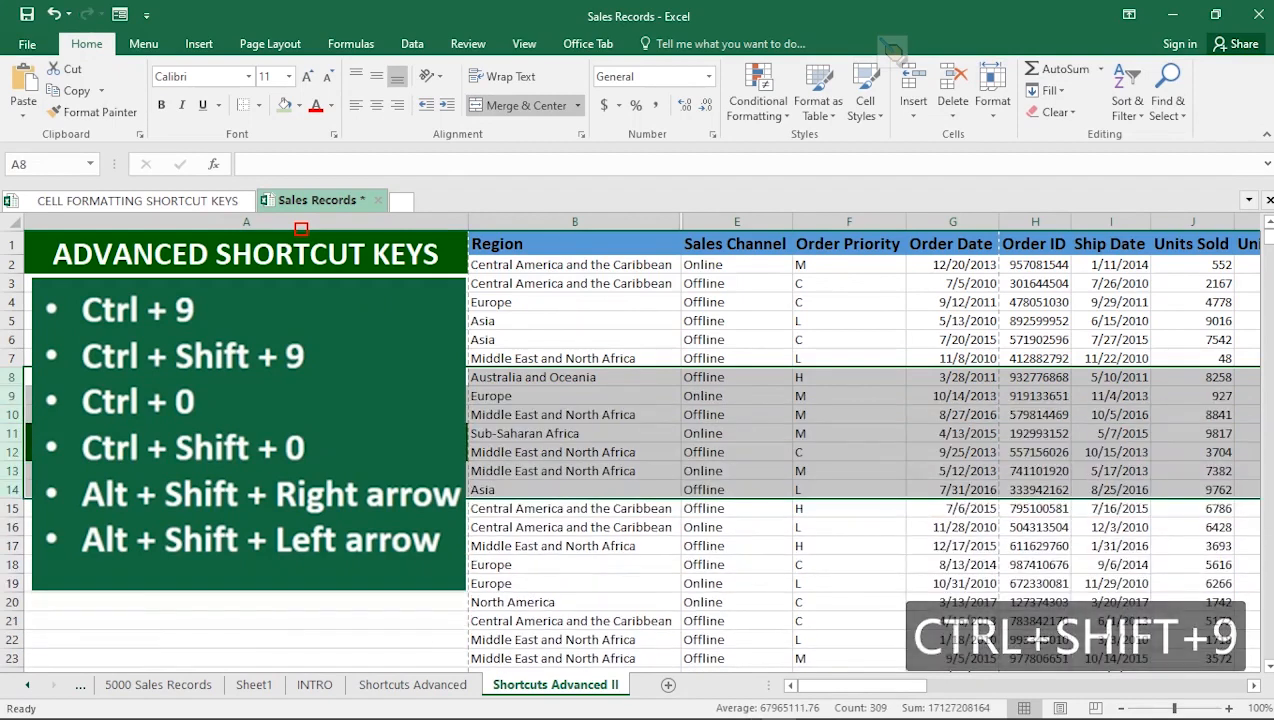
left_click(575, 396)
left_click(575, 434)
left_click(575, 490)
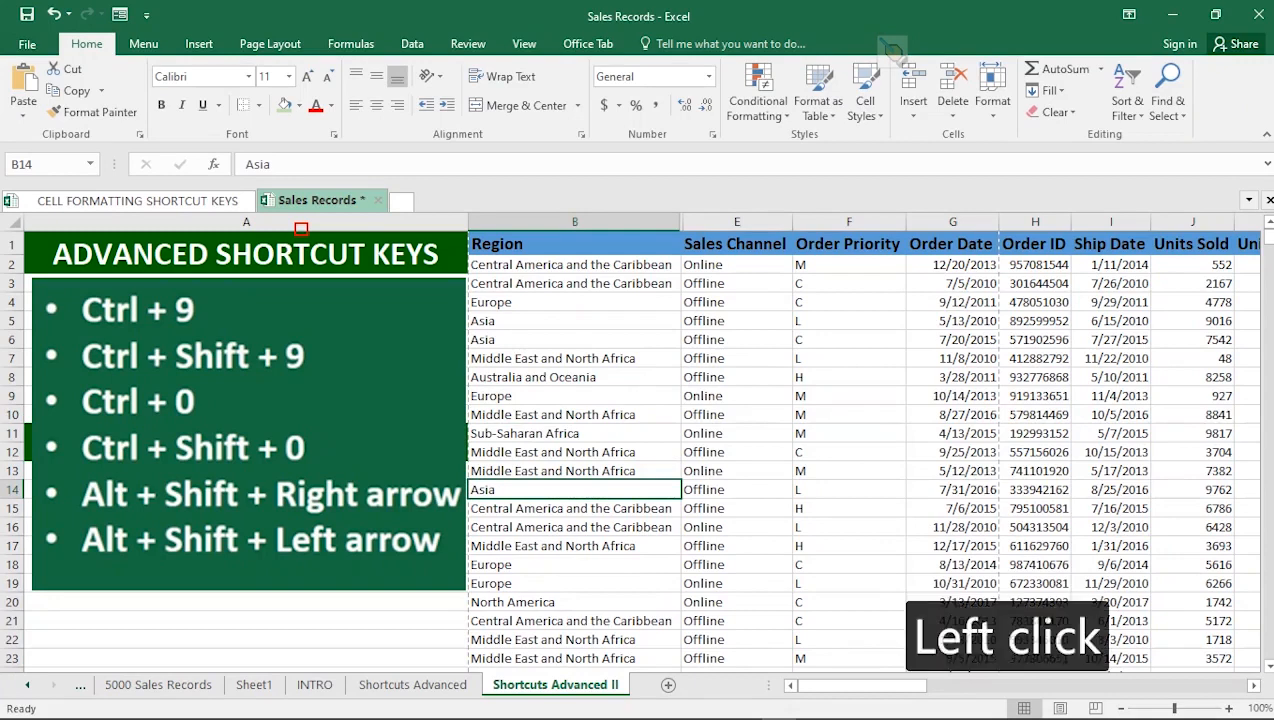
Hide column C (Country) and column D (Item Type) with Ctrl+0.
left_click_drag(575, 490, 737, 490)
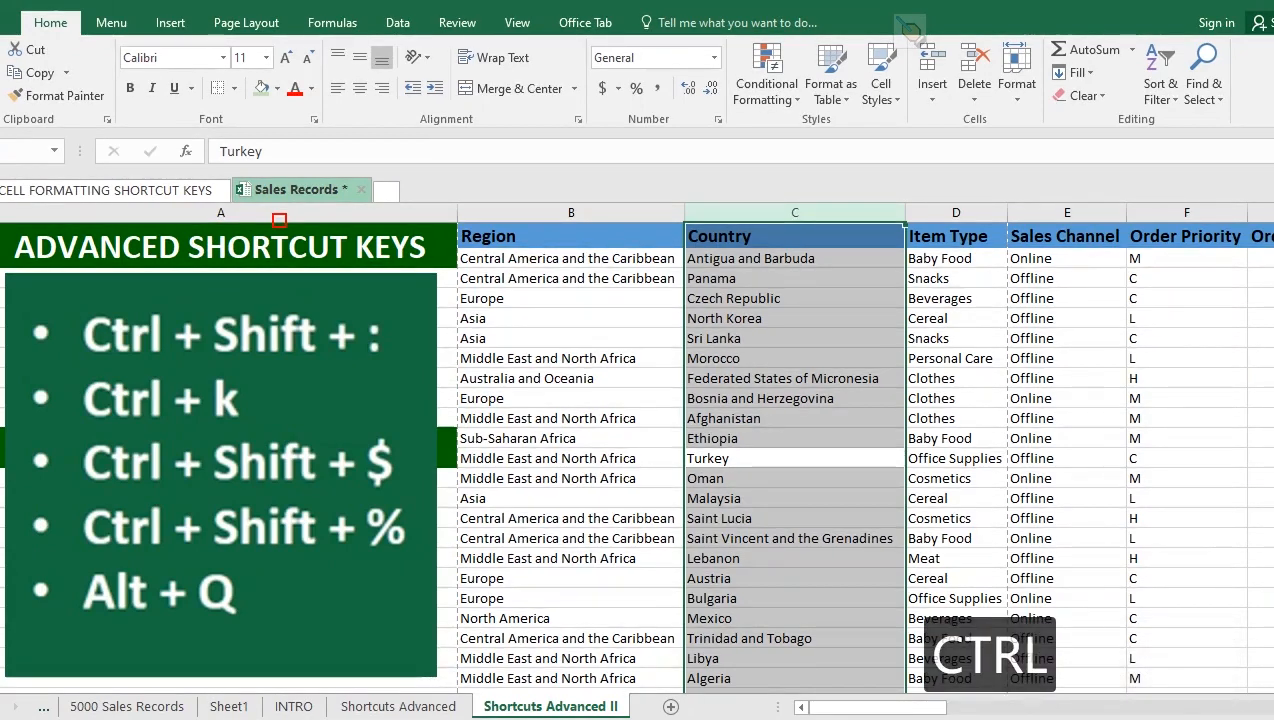
key("ctrl+0")
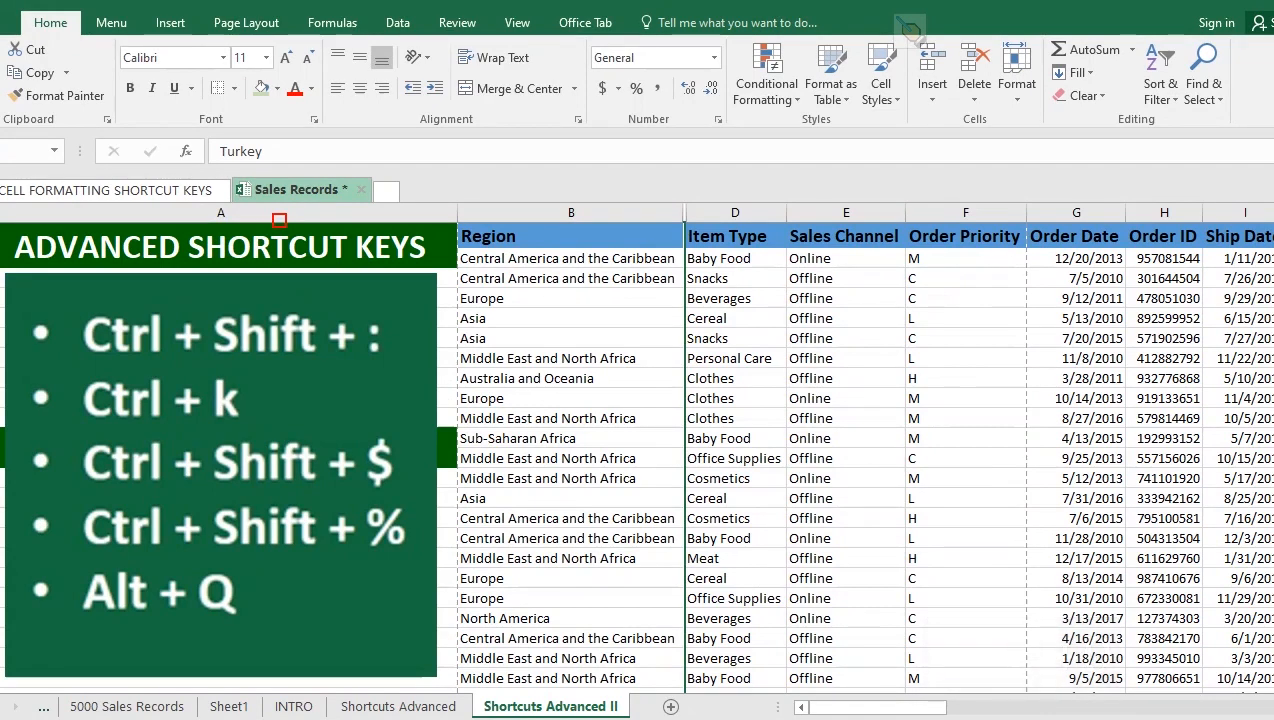
left_click_drag(571, 212, 740, 212)
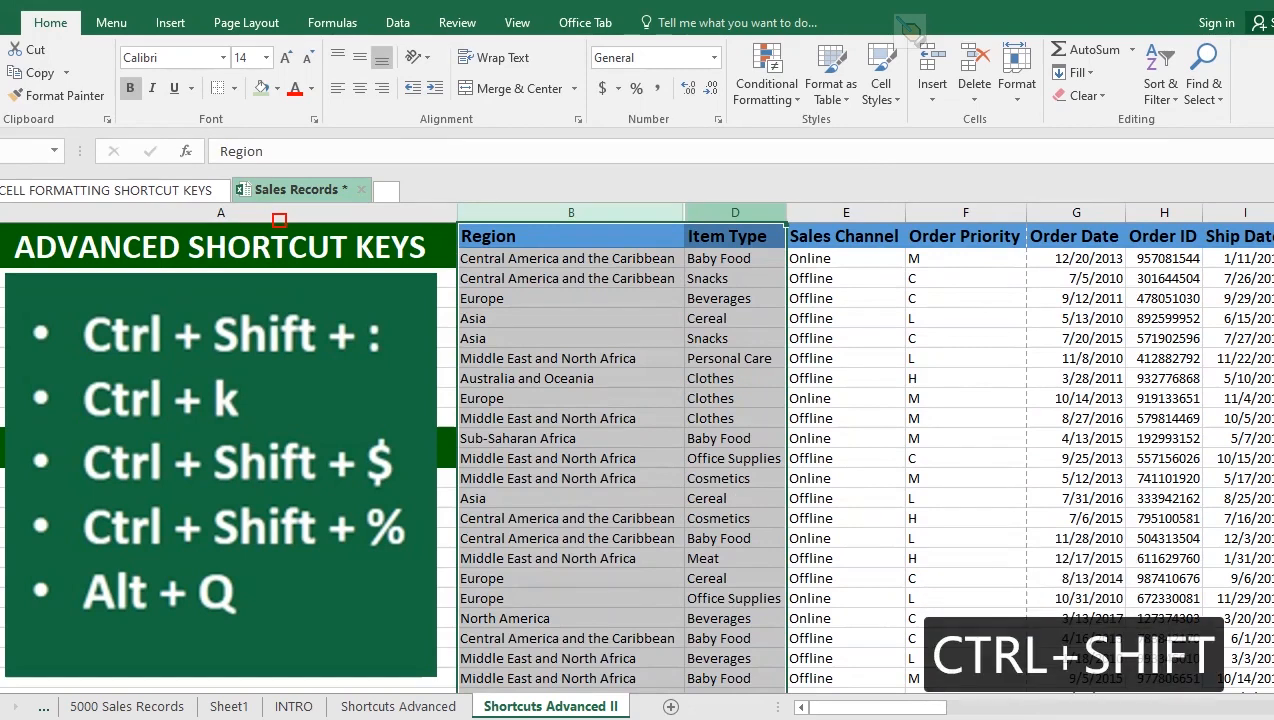
key("ctrl+shift+0")
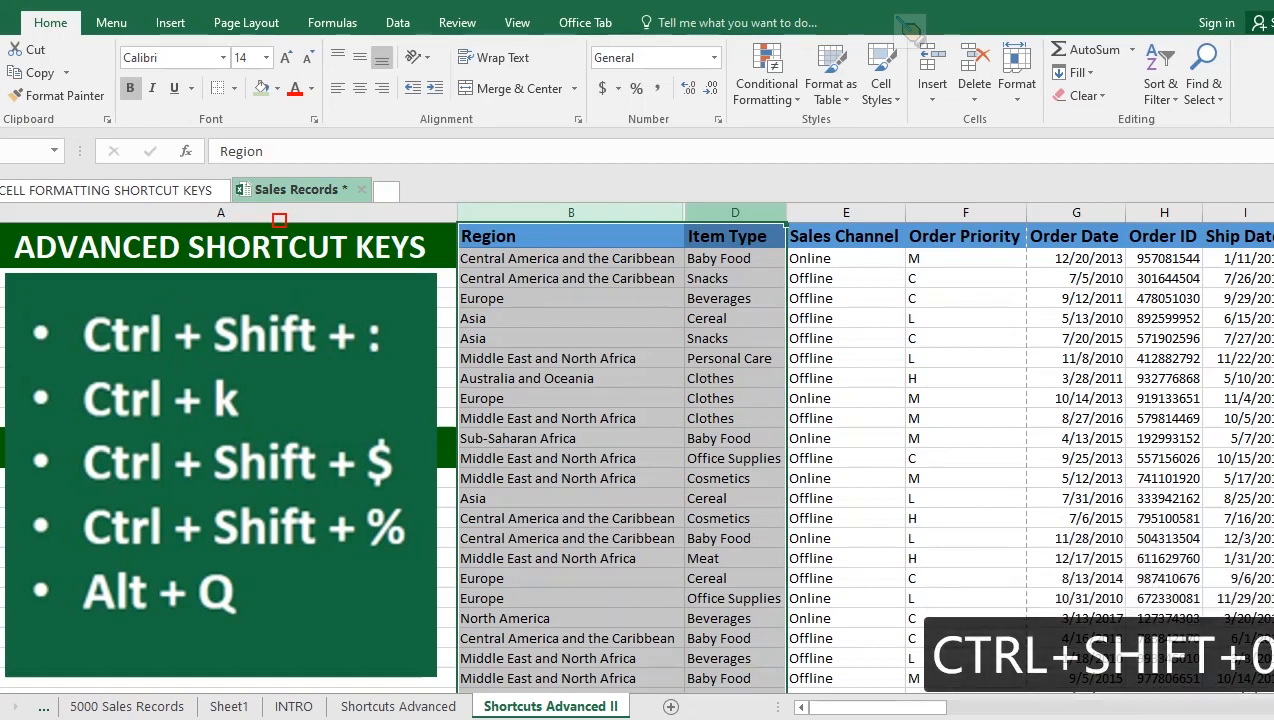
key("ctrl+0")
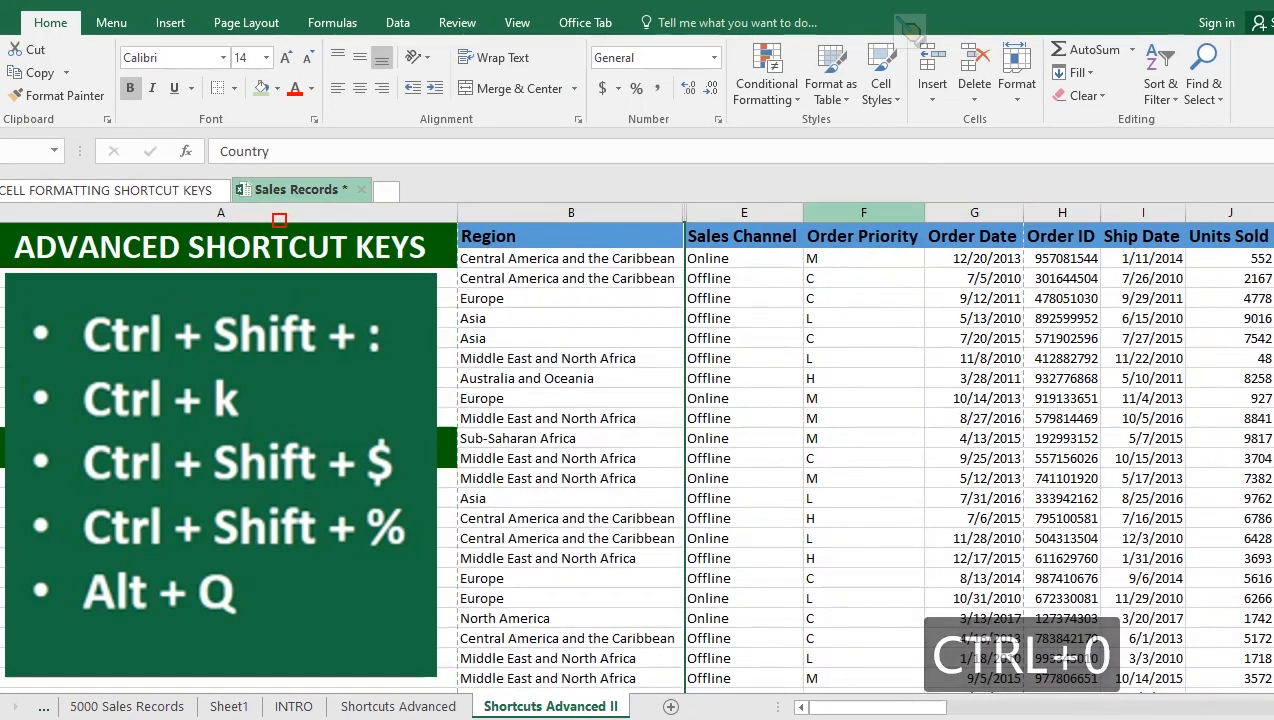
left_click_drag(571, 212, 744, 212)
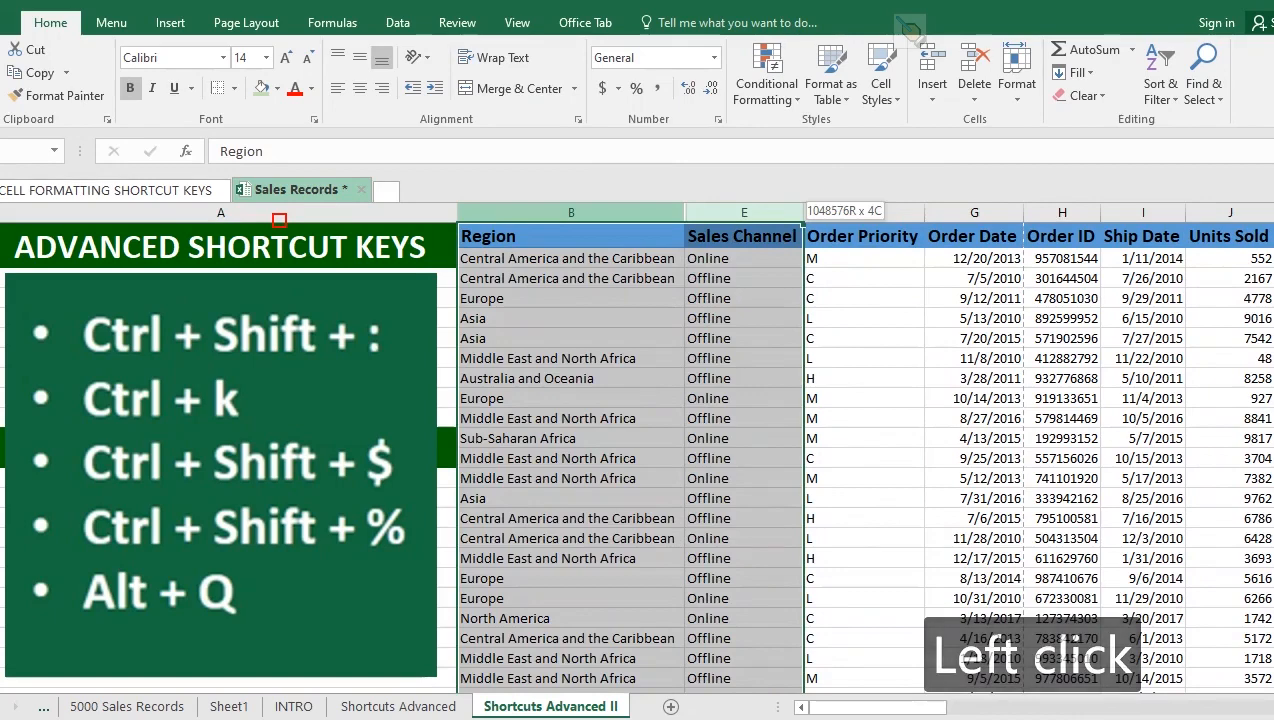
left_click(571, 279)
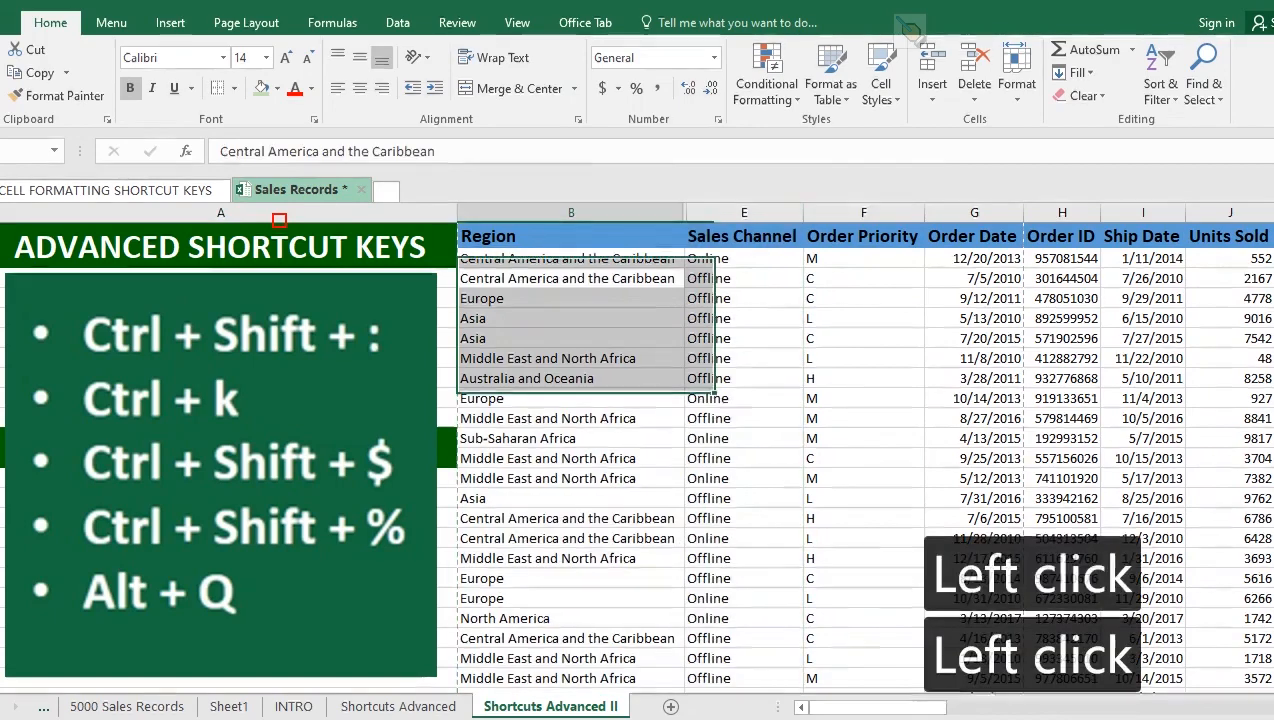